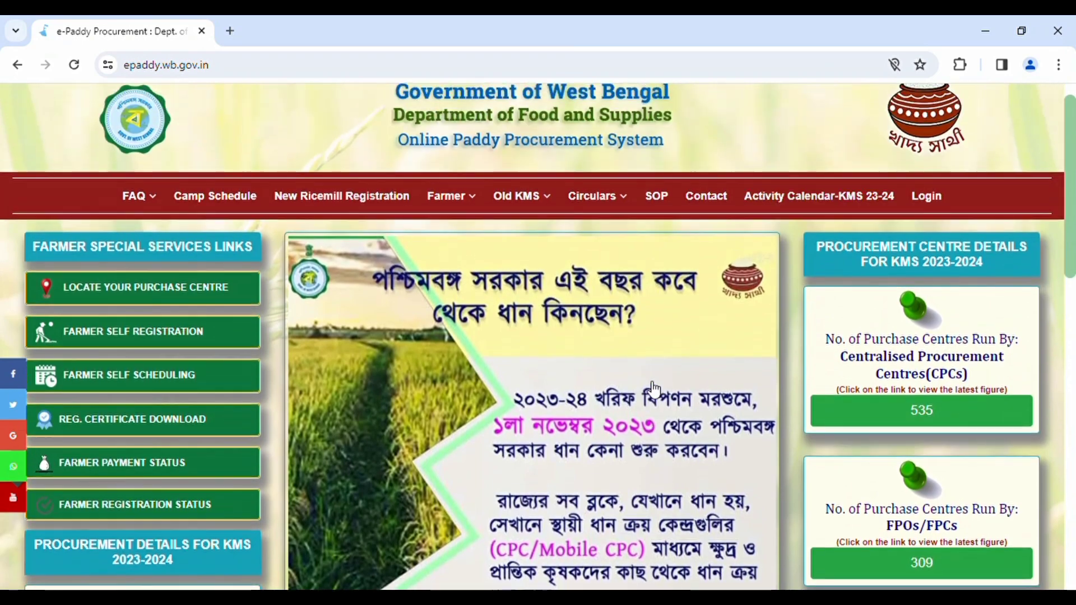
# Step: Scroll up and down through the page in the current tab
pyautogui.scroll(-7, 654, 391)
pyautogui.scroll(-2, 654, 391)
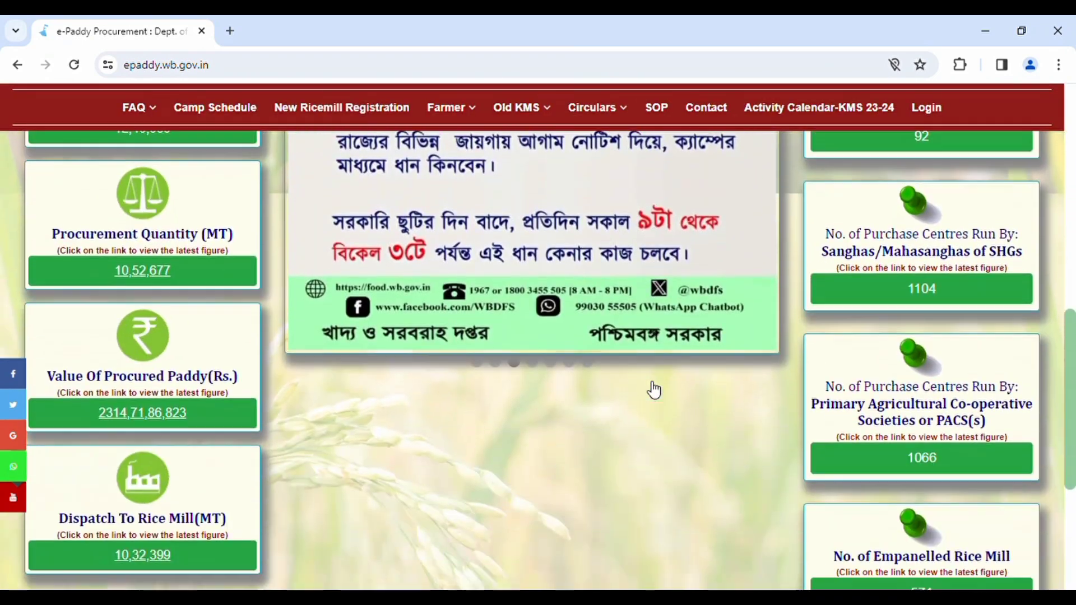
pyautogui.scroll(9, 652, 389)
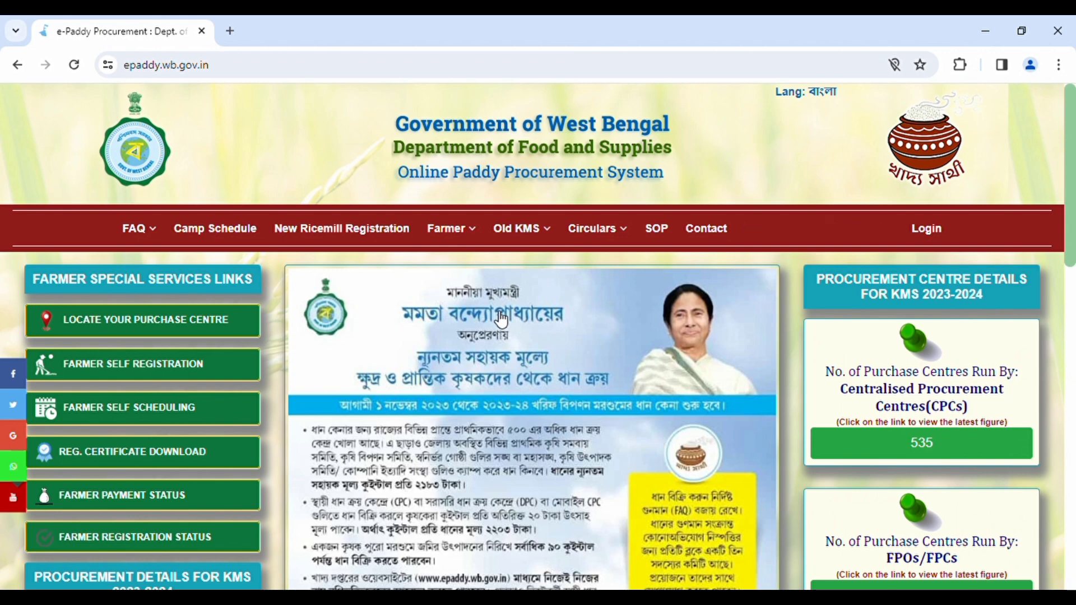
pyautogui.scroll(-2, 650, 387)
pyautogui.scroll(2, 651, 387)
pyautogui.scroll(-7, 652, 389)
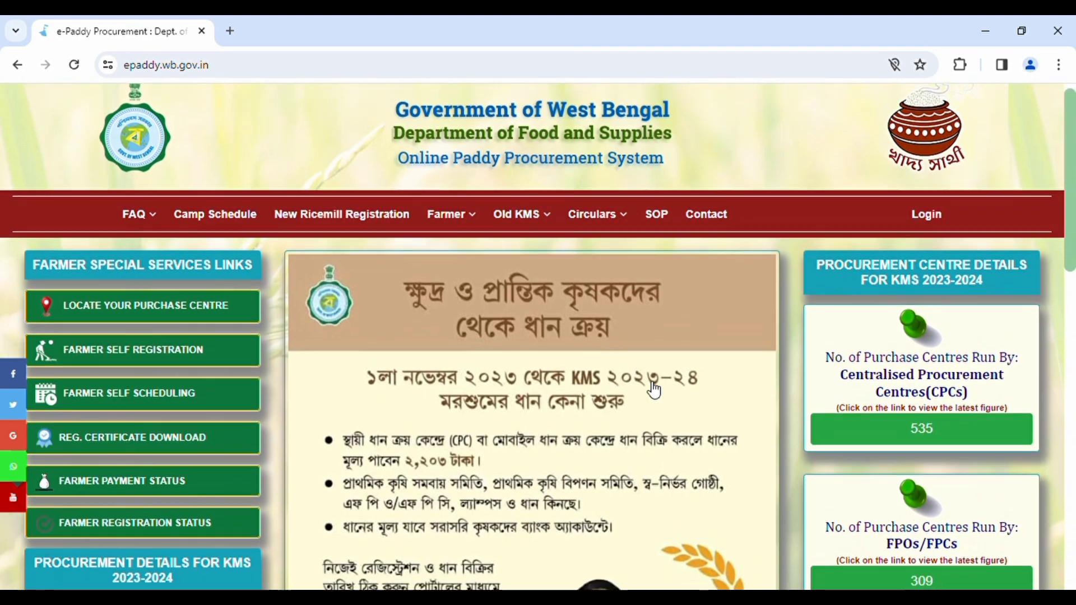
pyautogui.scroll(-3, 654, 391)
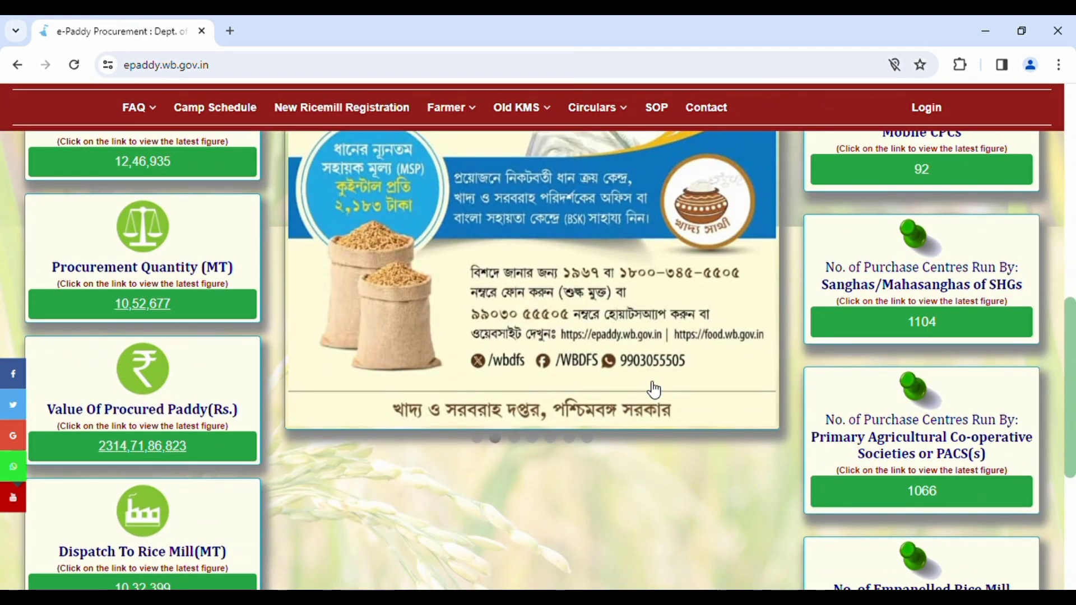
pyautogui.scroll(5, 654, 391)
pyautogui.scroll(5, 654, 389)
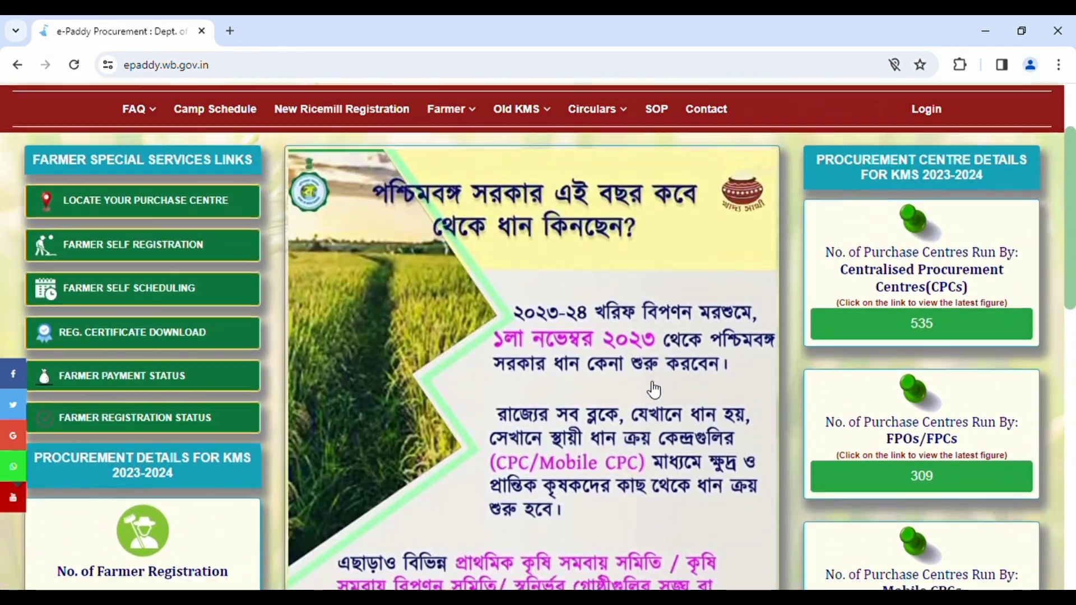
pyautogui.scroll(-8, 654, 390)
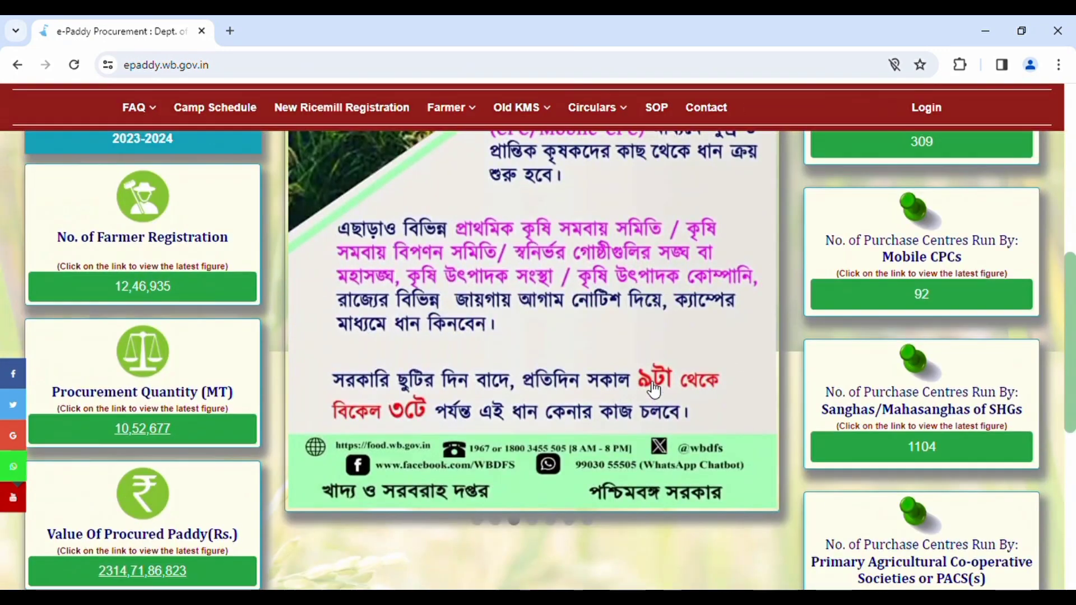
pyautogui.scroll(3, 654, 389)
pyautogui.scroll(5, 655, 389)
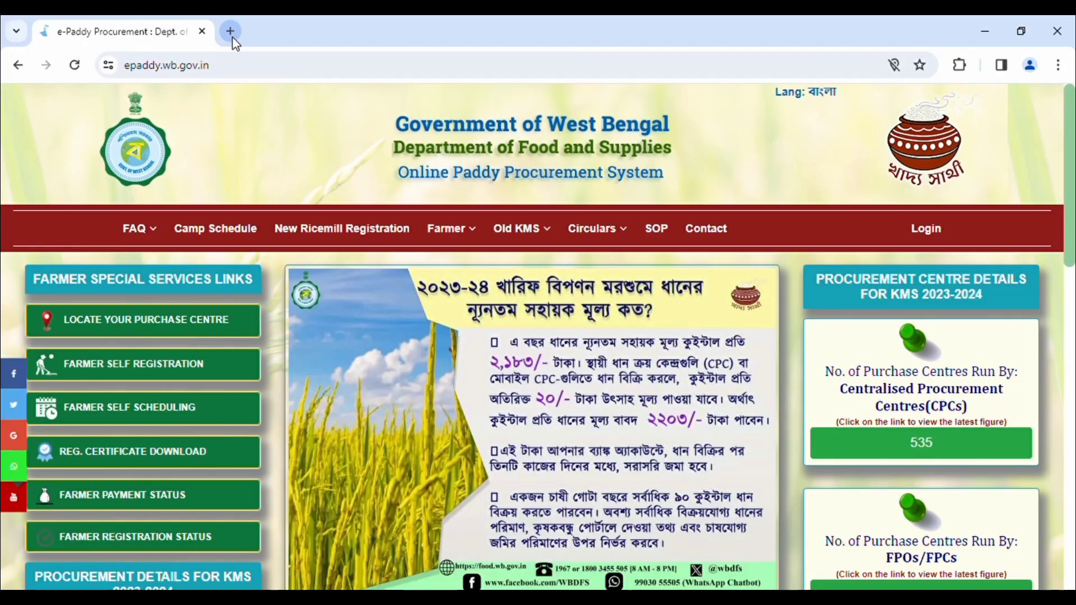
# Step: In a new tab, search Google for 'epady' and open the official e-Paddy Procurement site
pyautogui.click(230, 31)
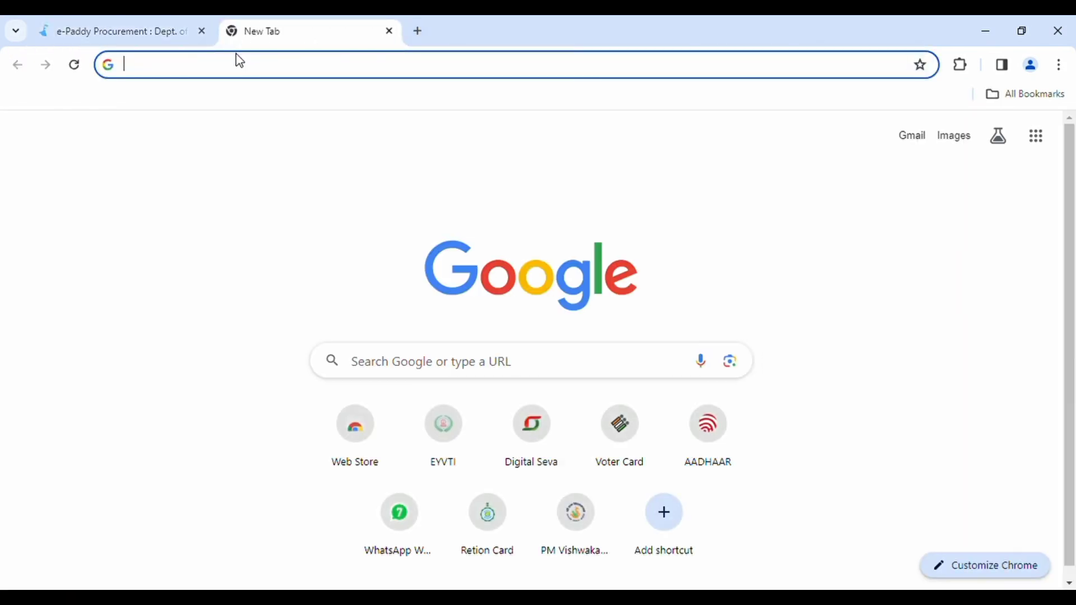
pyautogui.write('e')
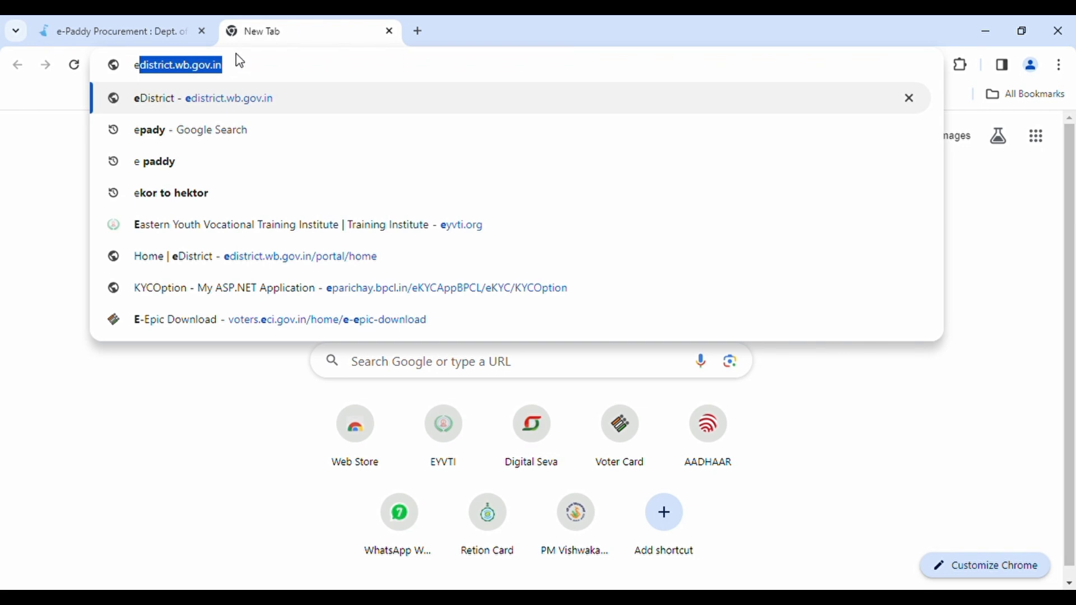
pyautogui.write('pady')
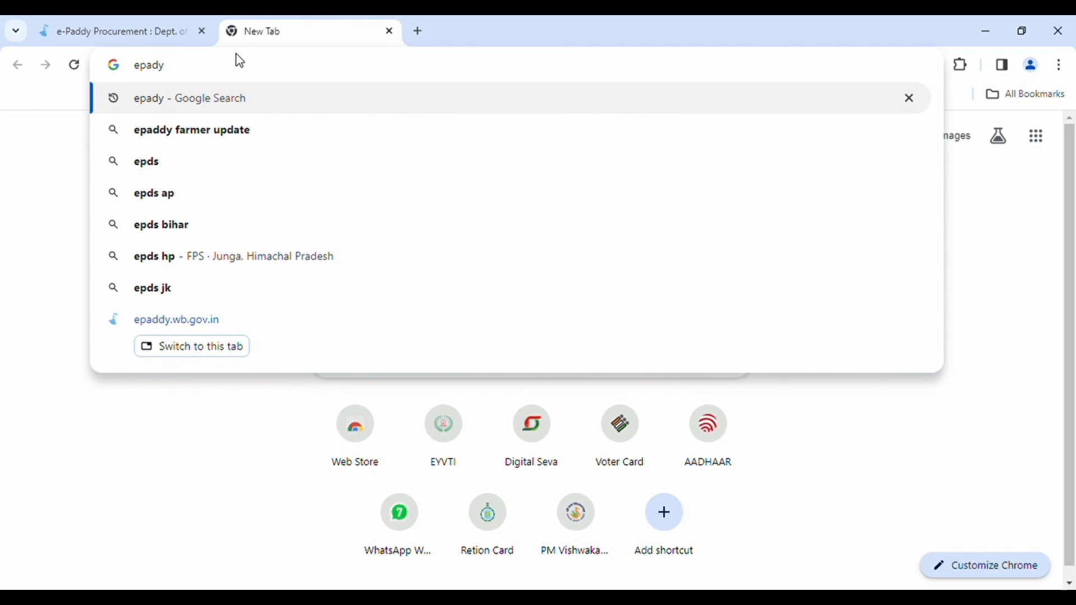
pyautogui.press('Return')
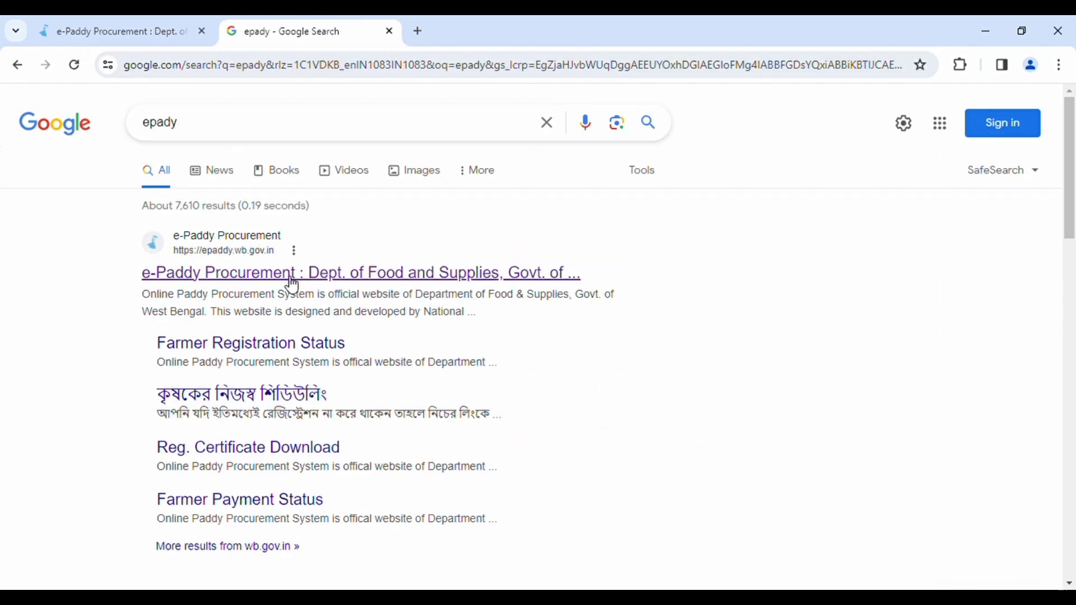
pyautogui.click(392, 282)
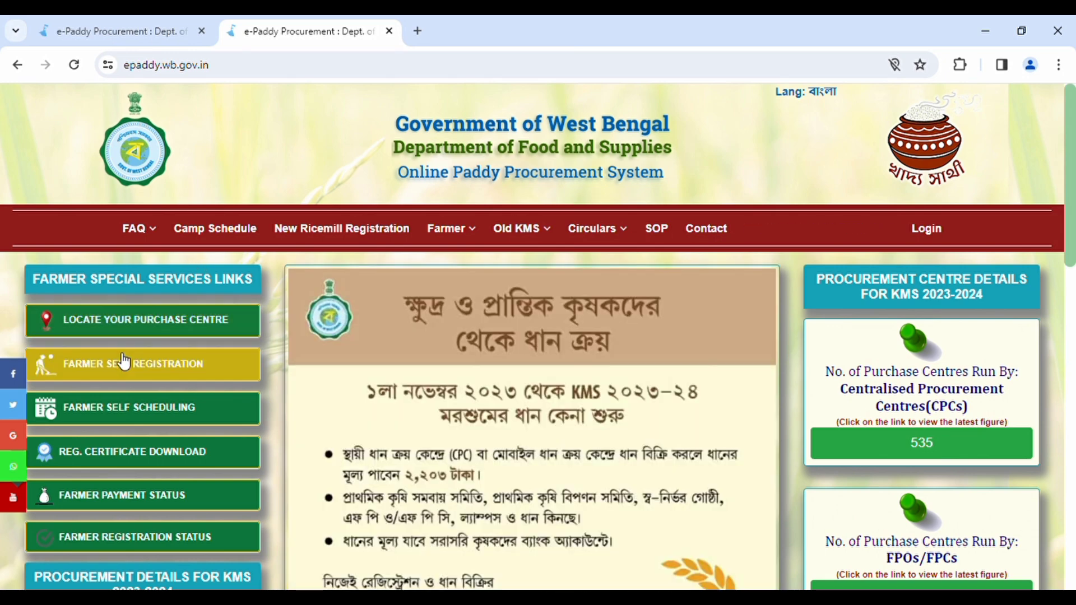
# Step: Open FARMER SELF REGISTRATION and answer Yes to the farmer being registered in Krishak Bandhu
pyautogui.click(191, 372)
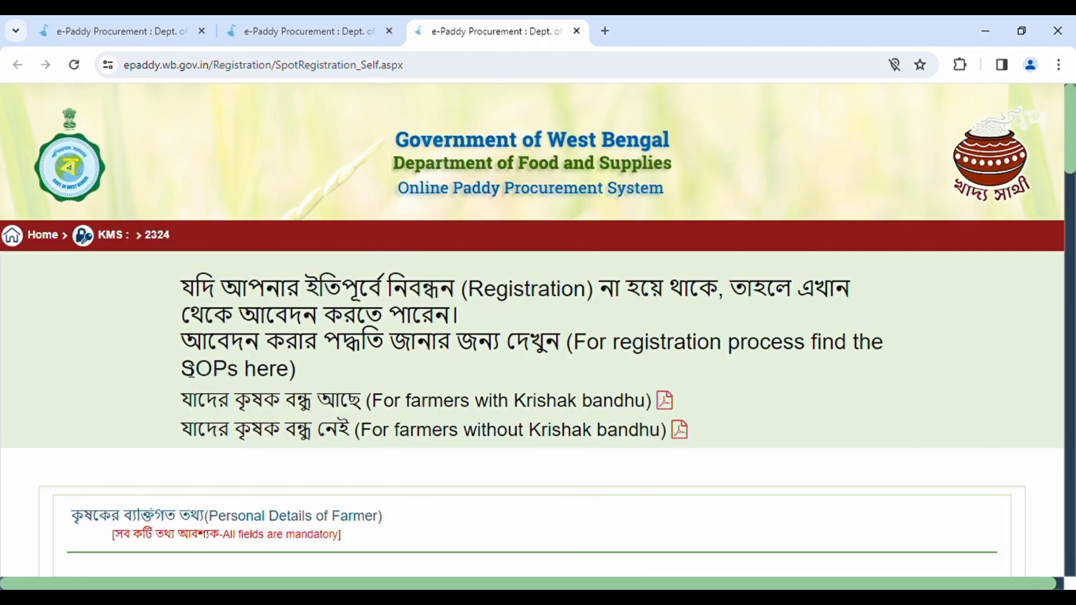
pyautogui.scroll(-4, 434, 327)
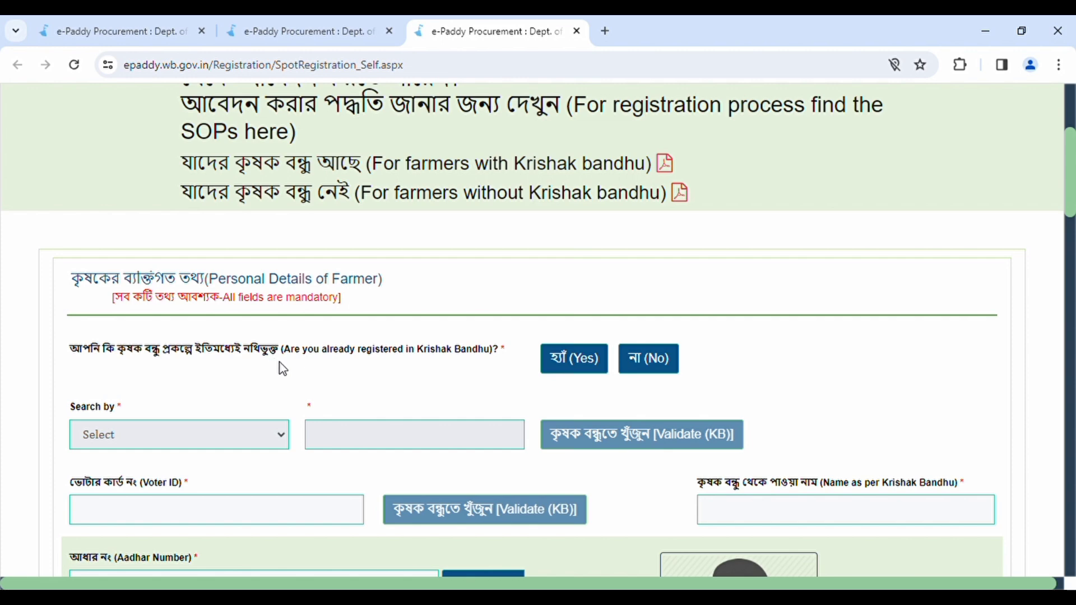
pyautogui.click(566, 365)
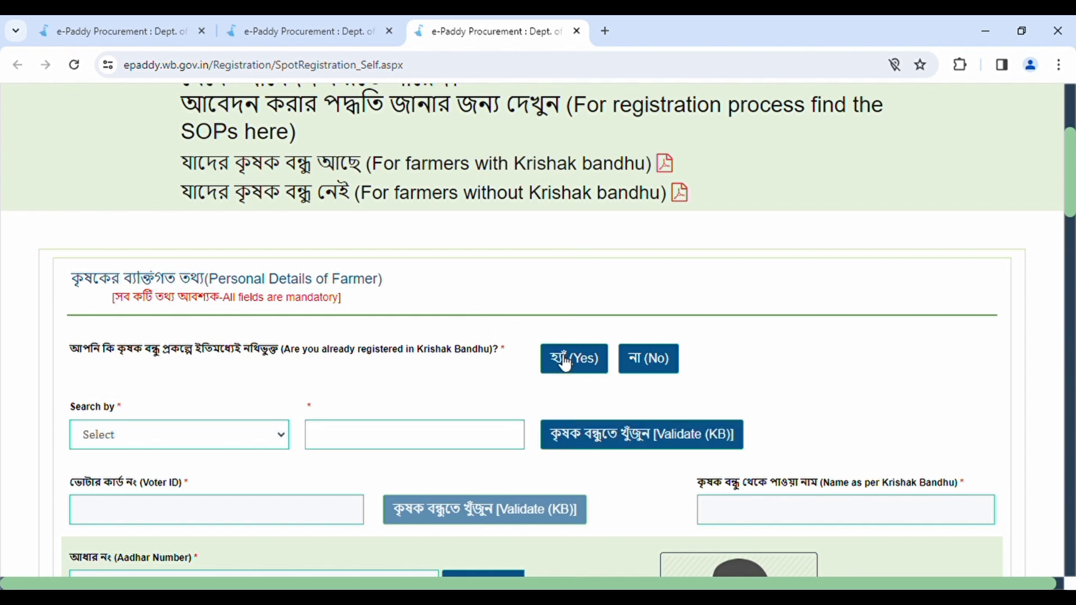
pyautogui.click(658, 361)
pyautogui.scroll(-3, 714, 362)
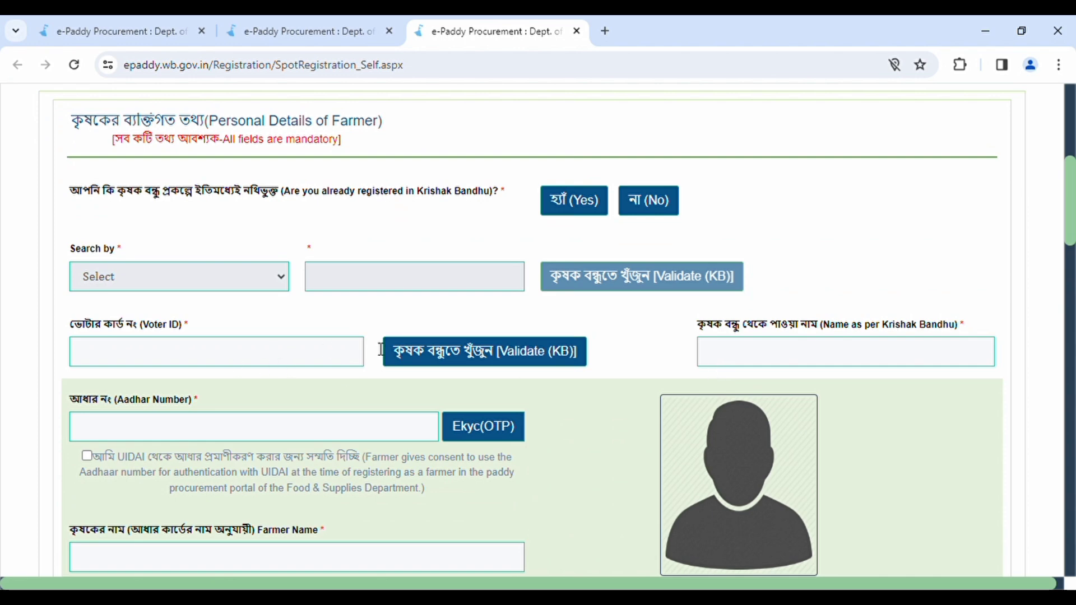
pyautogui.scroll(-2, 336, 347)
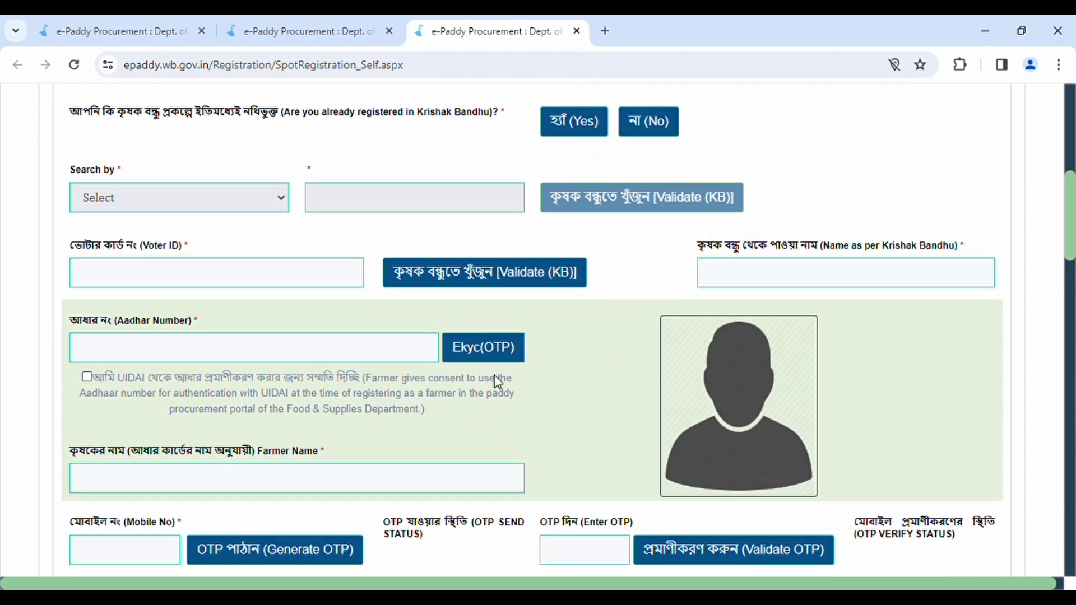
pyautogui.scroll(2, 516, 403)
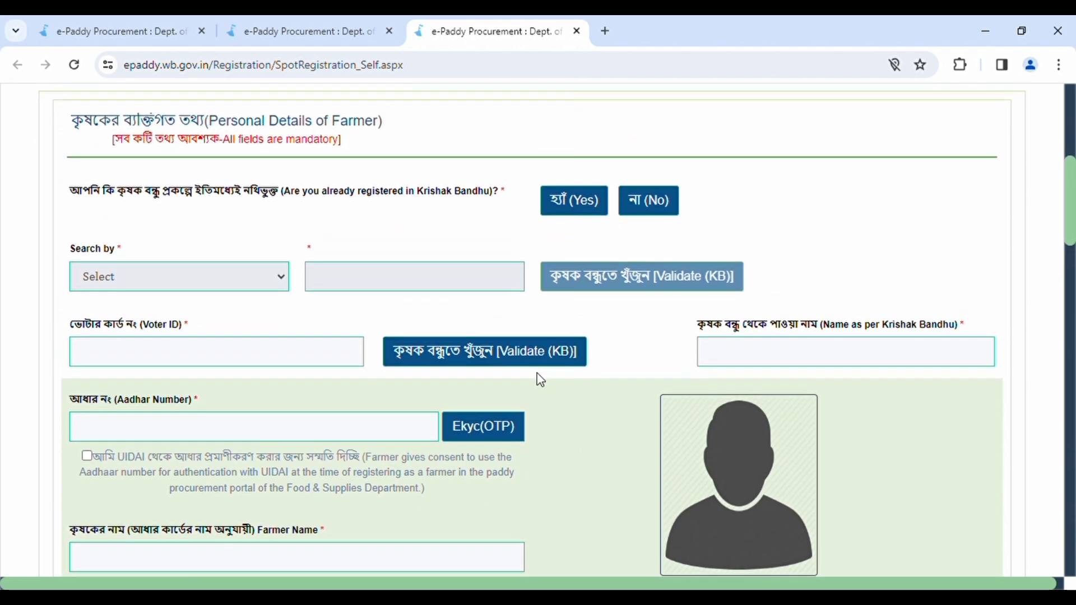
pyautogui.click(571, 210)
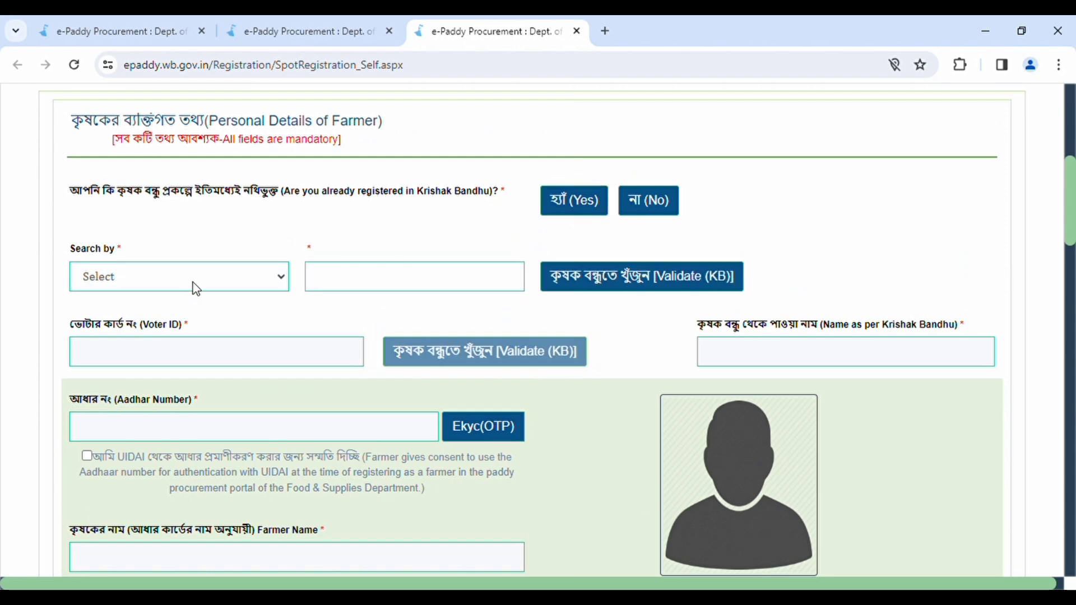
# Step: Search by Aadhaar Number, enter the farmer's Aadhaar number, and run Validate (KB)
pyautogui.click(185, 313)
pyautogui.click(351, 290)
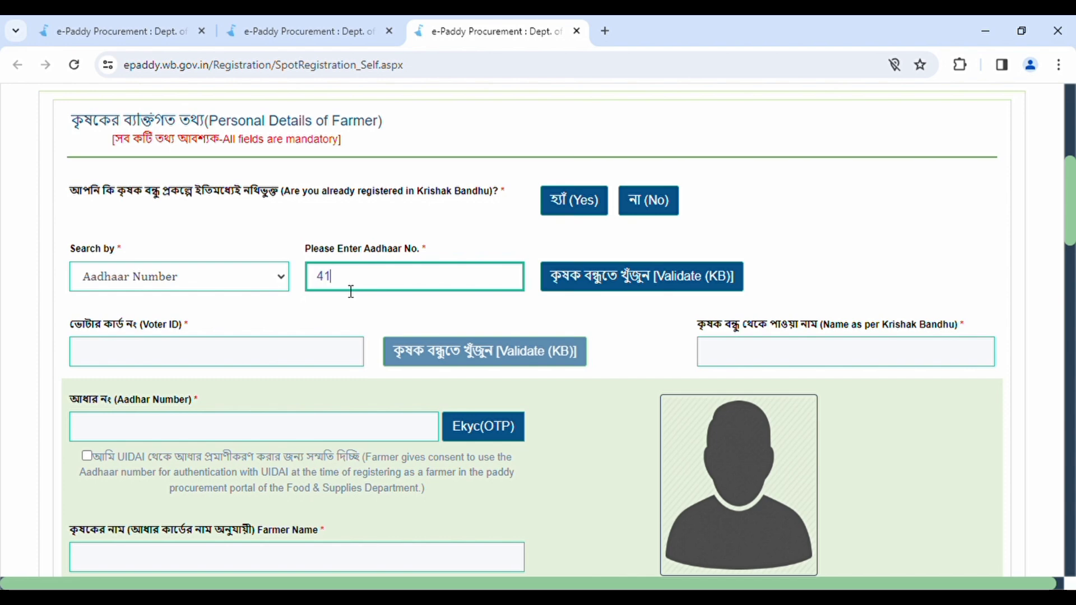
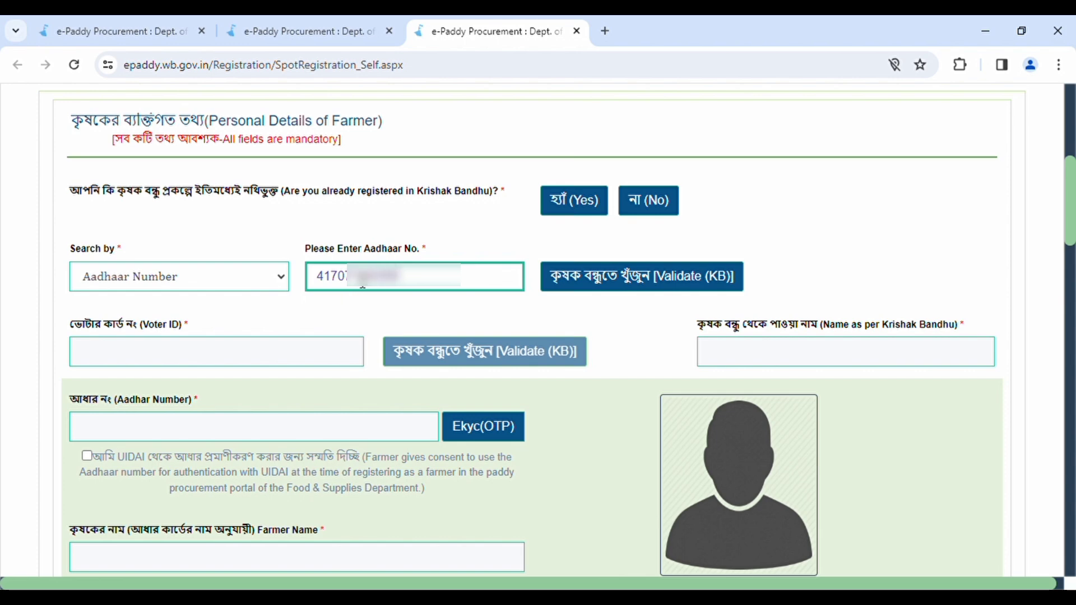
pyautogui.click(650, 274)
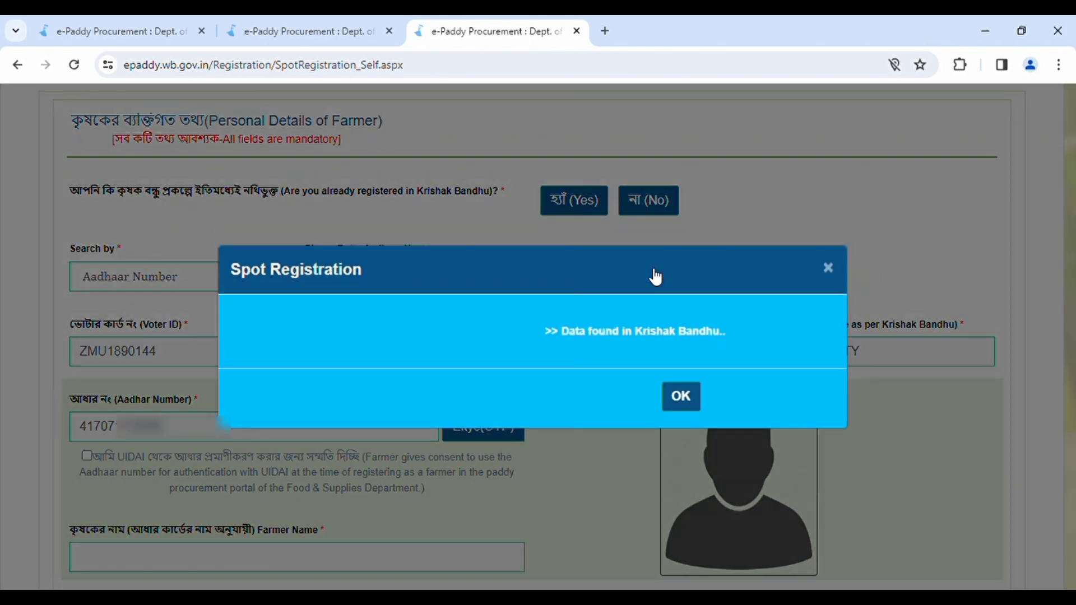
# Step: Dismiss the record-found notice, tick UIDAI consent, and close the Ekyc(OTP) dialog unverified
pyautogui.click(680, 398)
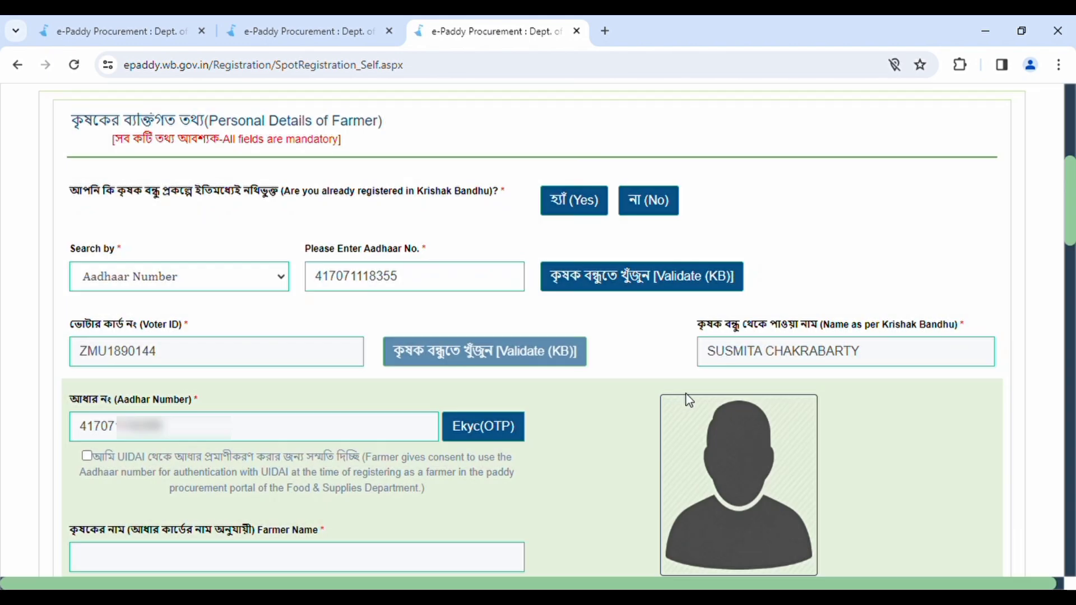
pyautogui.scroll(-2, 577, 447)
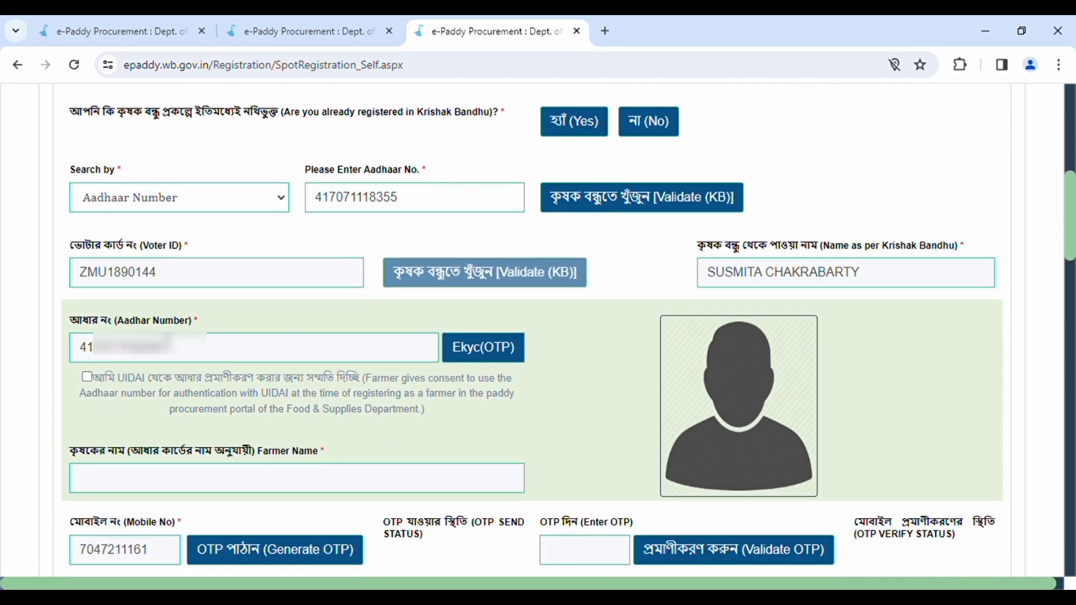
pyautogui.click(87, 378)
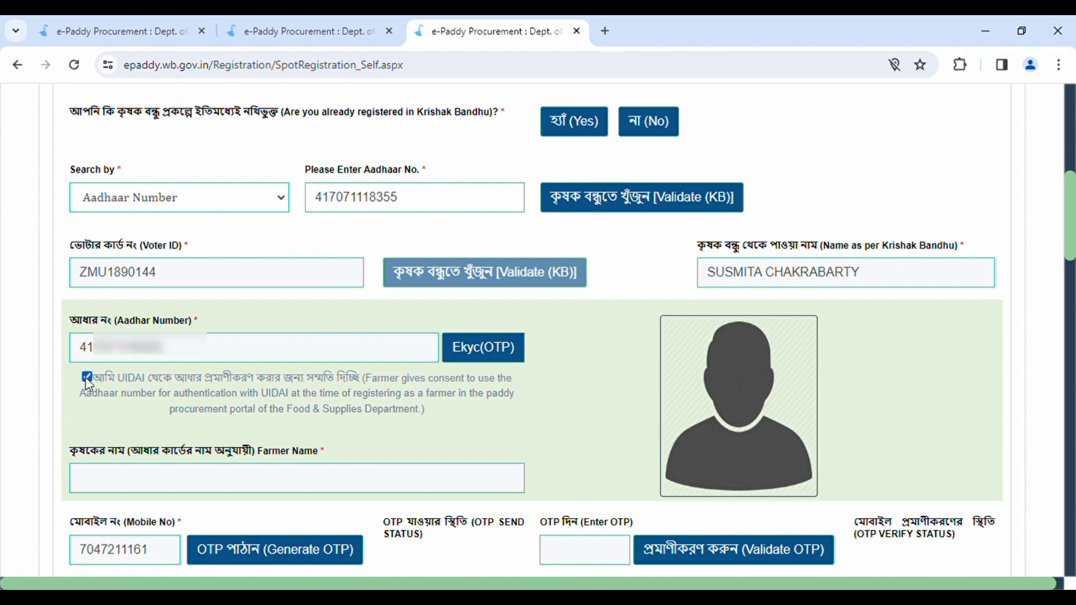
pyautogui.click(496, 360)
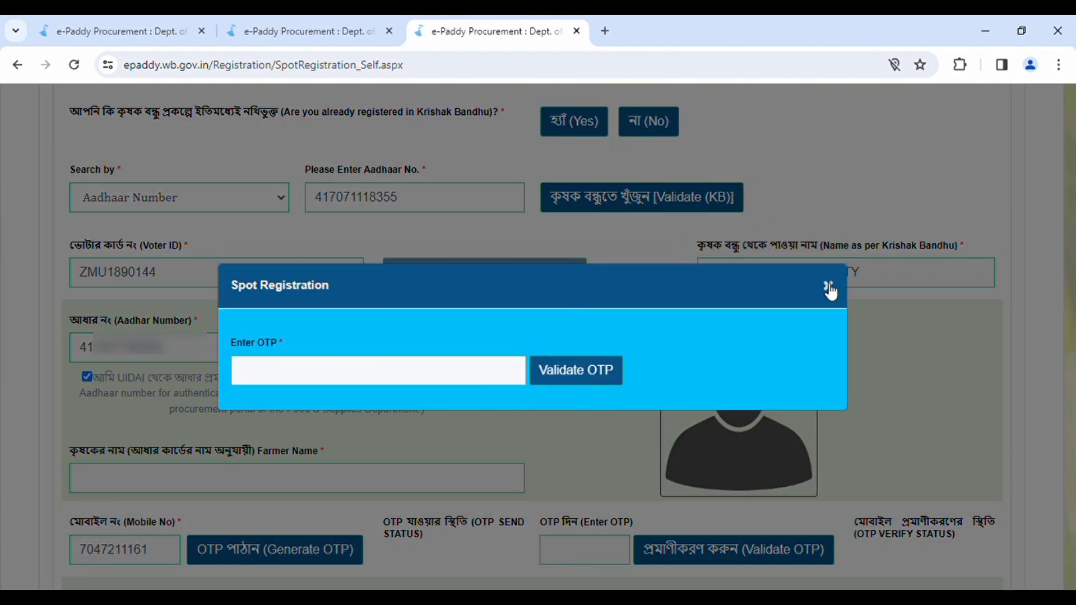
pyautogui.click(831, 290)
pyautogui.scroll(-2, 730, 328)
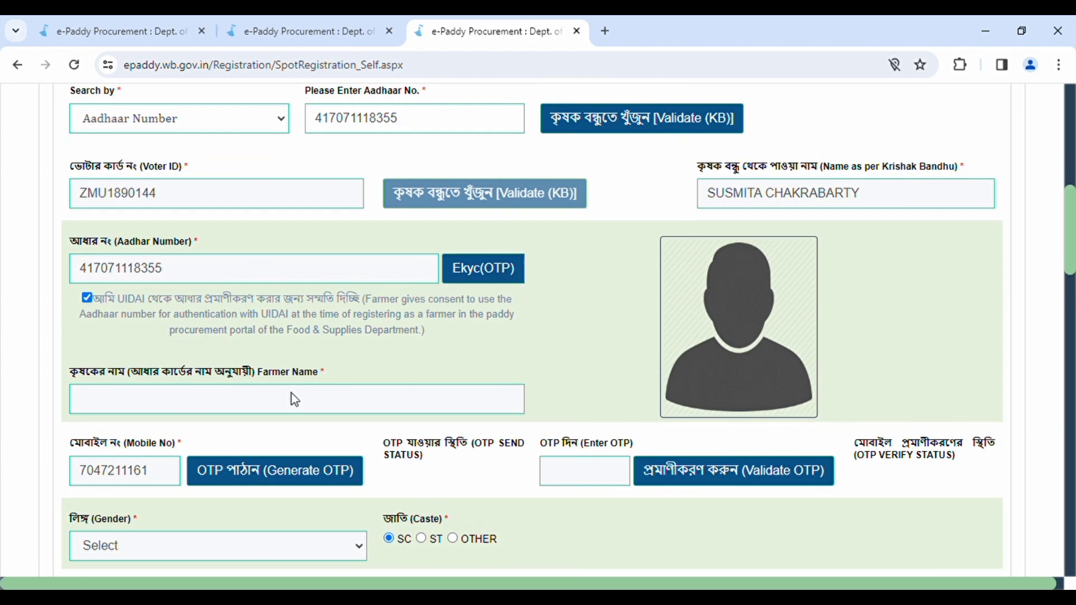
# Step: Set the farmer's gender to Female and caste to OTHER
pyautogui.scroll(-1, 292, 394)
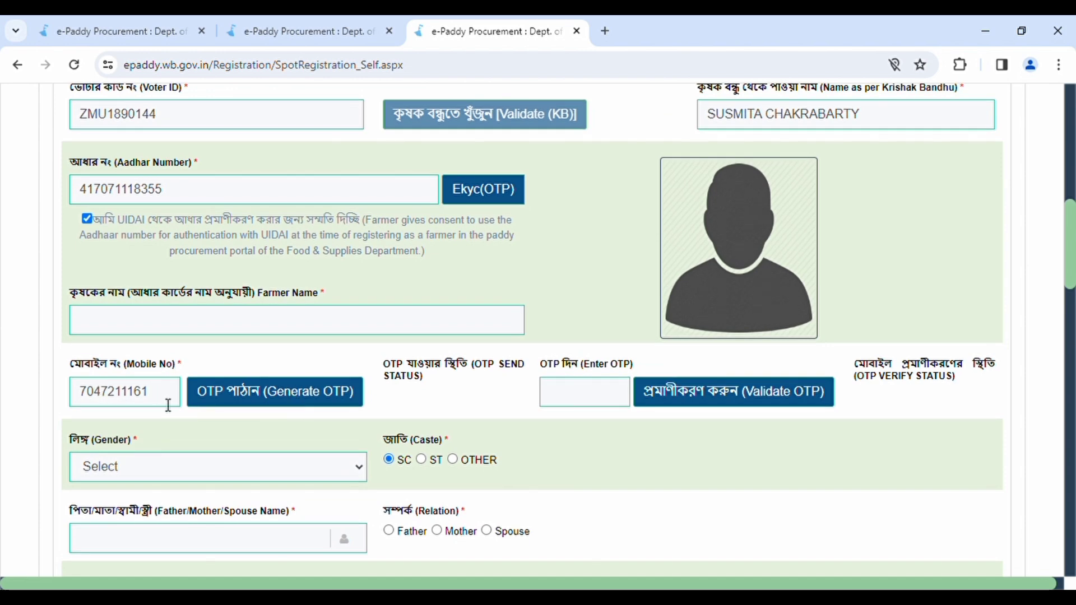
pyautogui.click(599, 395)
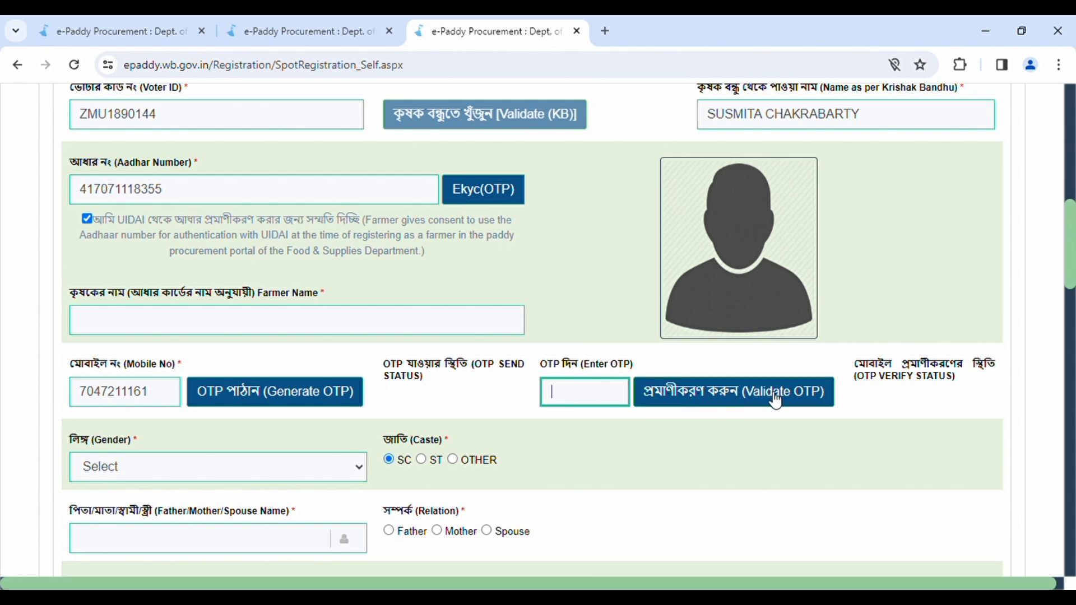
pyautogui.scroll(-1, 768, 398)
pyautogui.click(158, 394)
pyautogui.click(167, 438)
pyautogui.click(453, 381)
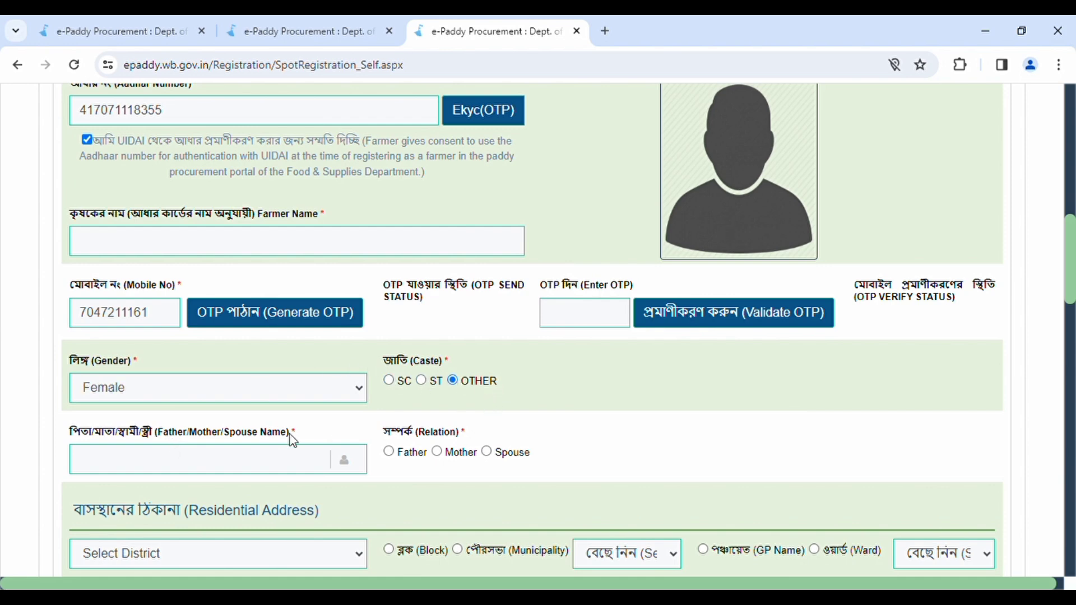
# Step: Set the relation to Spouse, leave the spouse name blank, and pick district COOCH BEHAR
pyautogui.click(100, 467)
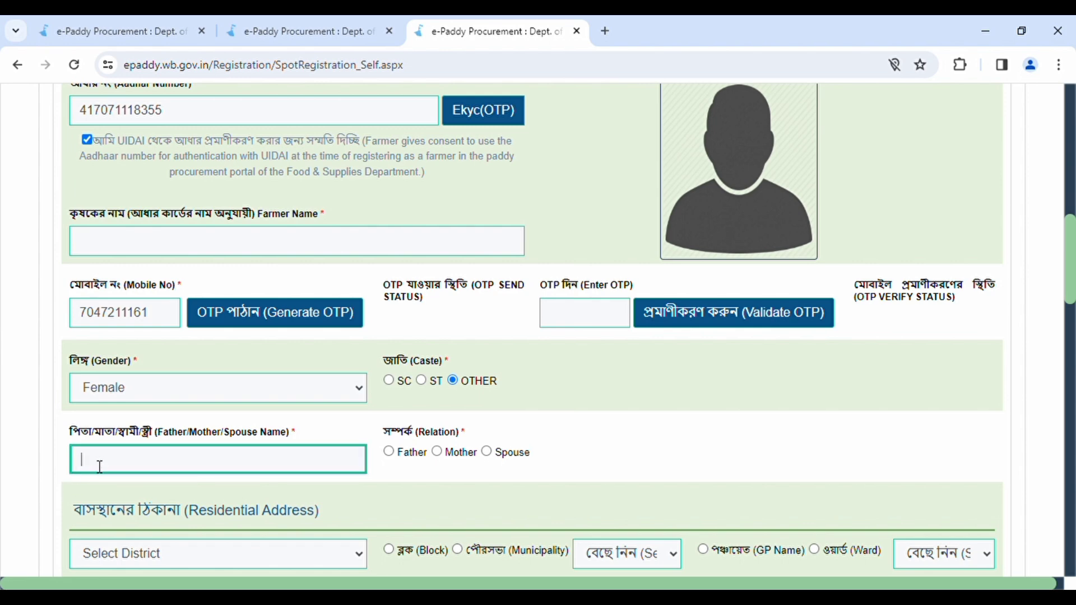
pyautogui.scroll(-1, 113, 482)
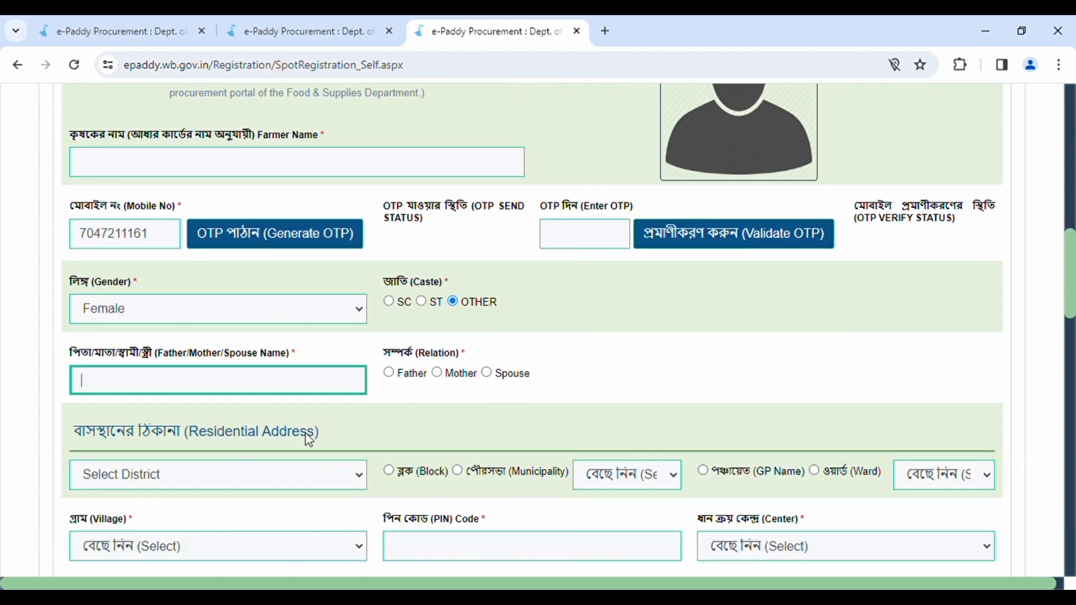
pyautogui.click(387, 373)
pyautogui.click(437, 373)
pyautogui.click(287, 386)
pyautogui.click(204, 442)
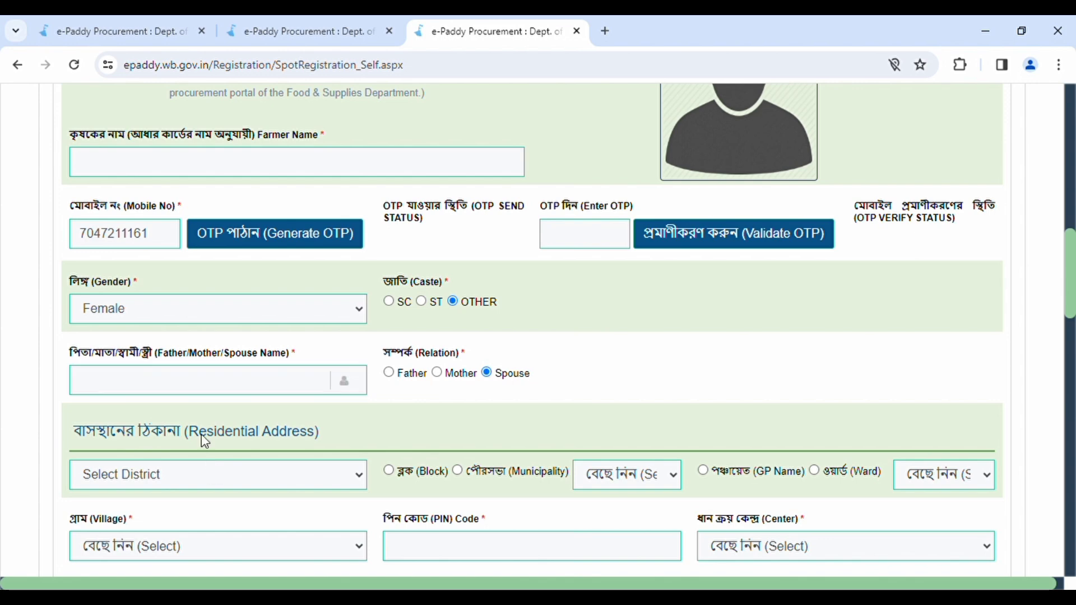
pyautogui.click(188, 218)
# Step: Set the address to block Sitai, GP SITAI I, village KHAMARSITAI, PIN 736167
pyautogui.click(394, 472)
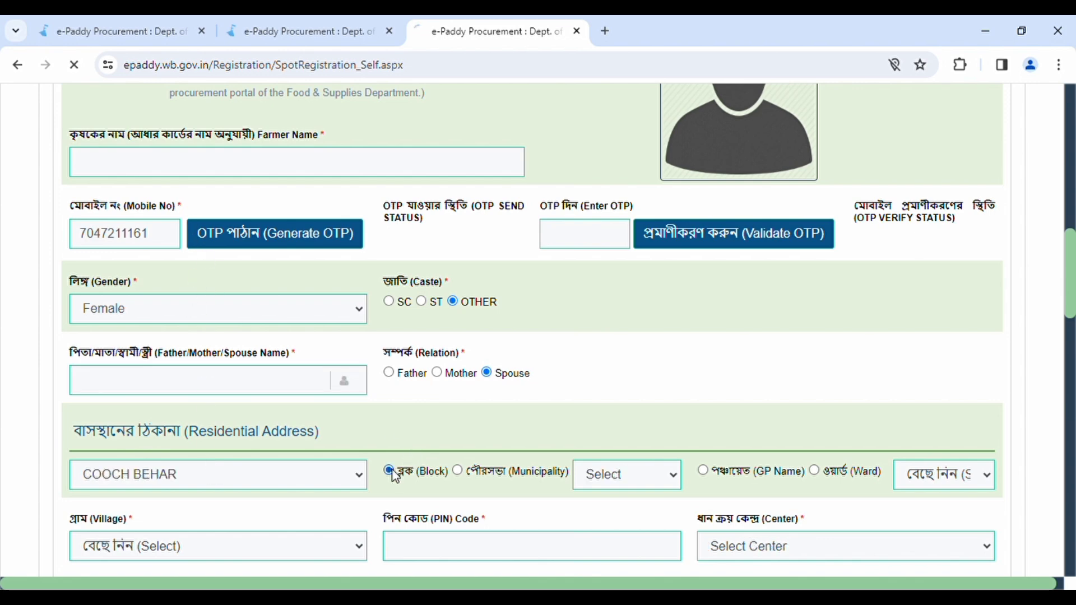
pyautogui.click(591, 485)
pyautogui.click(606, 404)
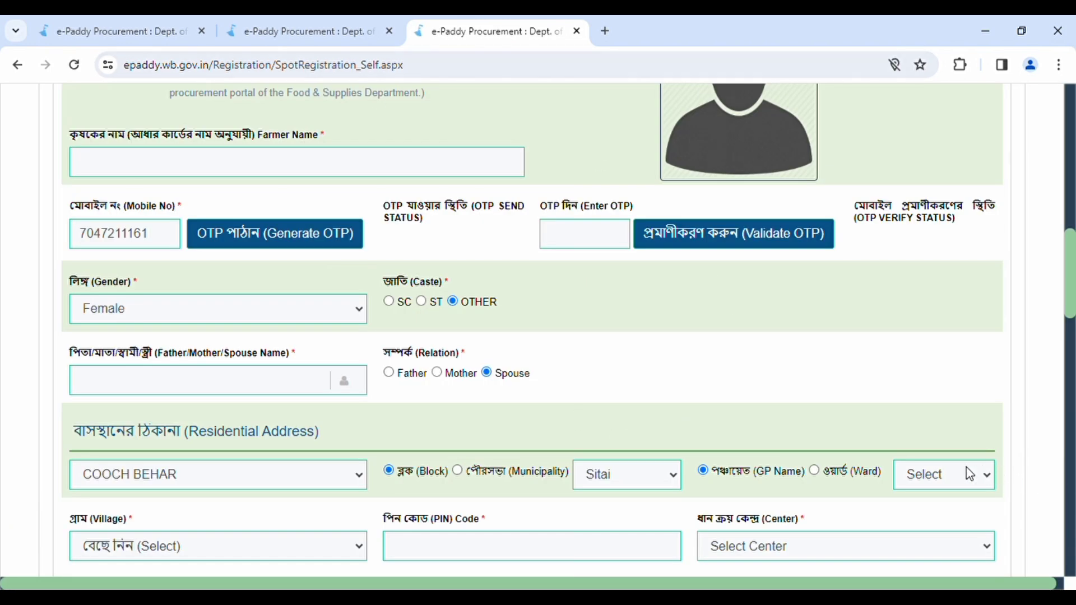
pyautogui.click(955, 556)
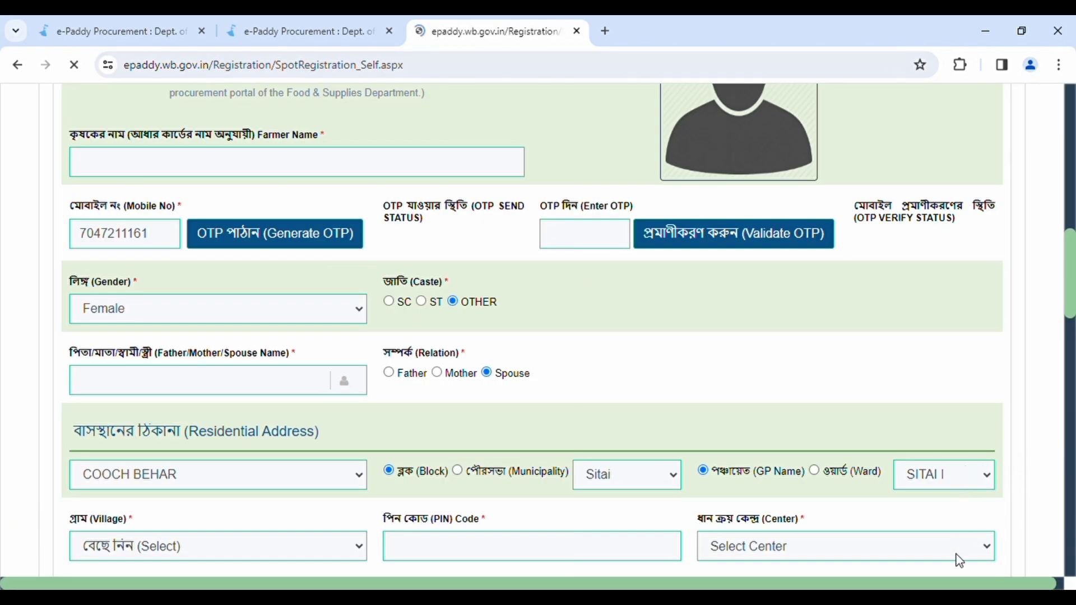
pyautogui.scroll(-1, 955, 557)
pyautogui.scroll(-1, 865, 423)
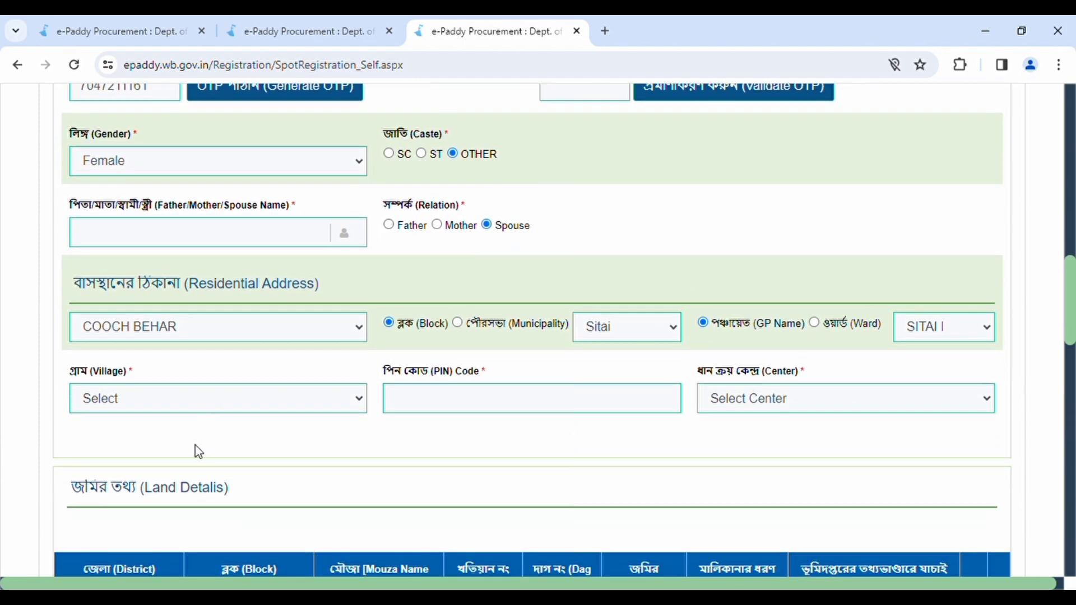
pyautogui.click(187, 489)
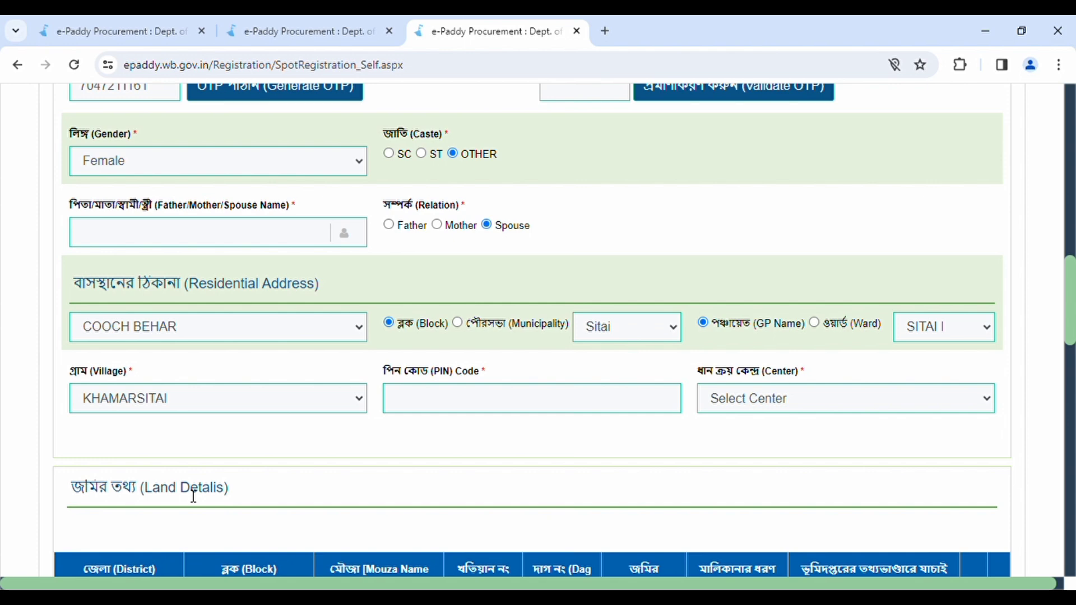
pyautogui.click(495, 405)
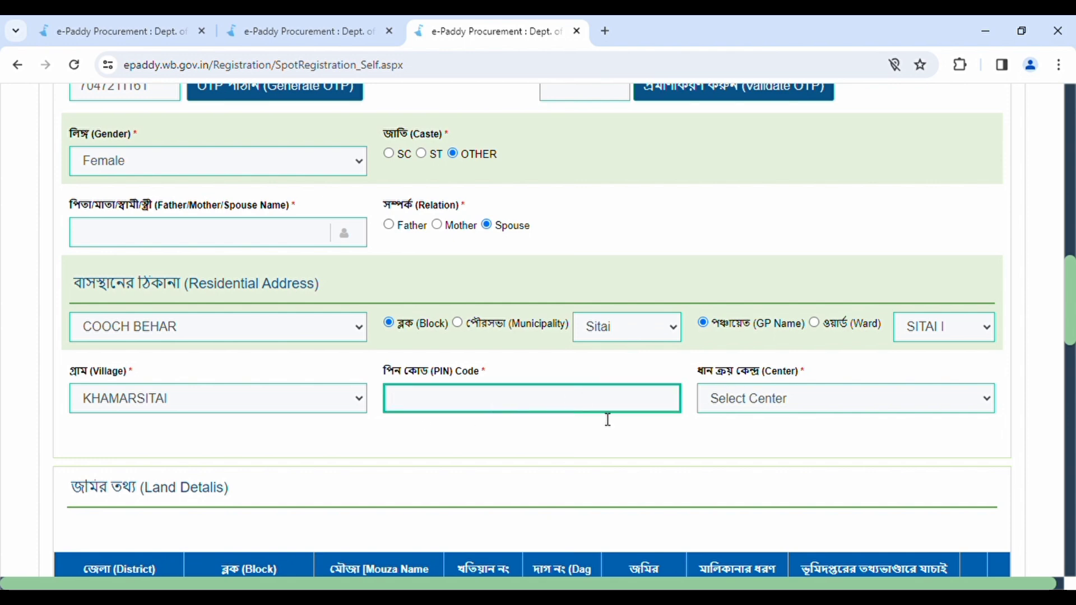
pyautogui.write('736167')
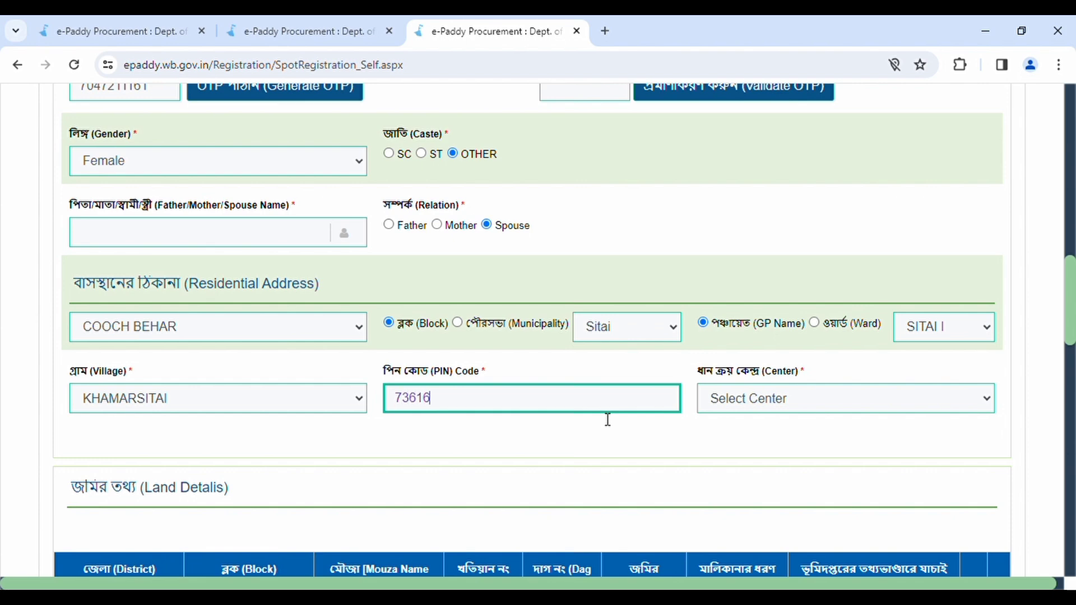
pyautogui.click(607, 442)
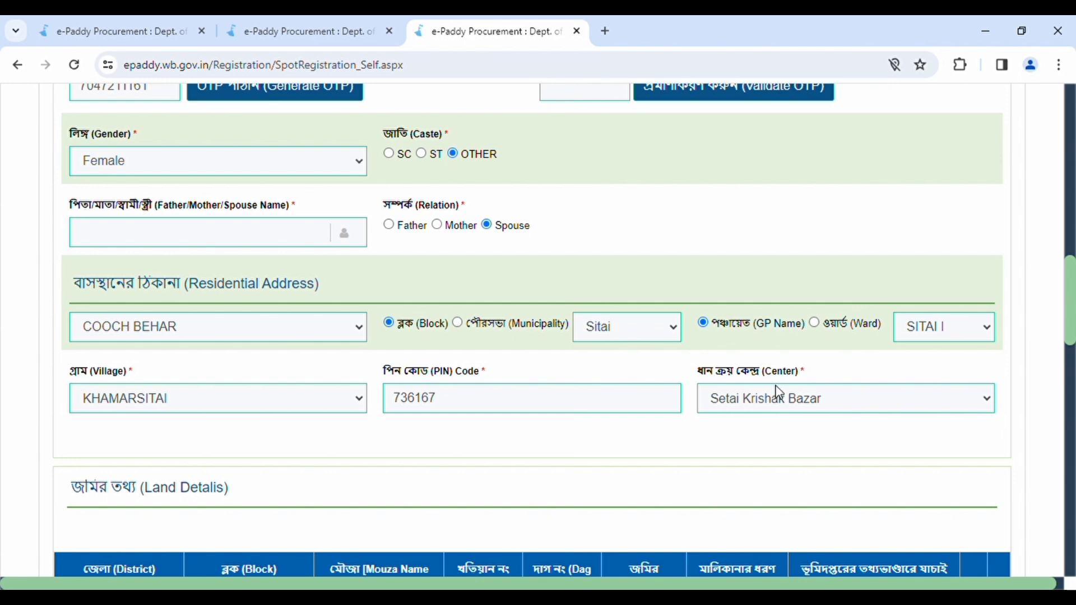
# Step: Enter a COOCH BEHAR, Sitai land plot with Dag No. 691, attempt verification, then add it unverified
pyautogui.scroll(-3, 785, 427)
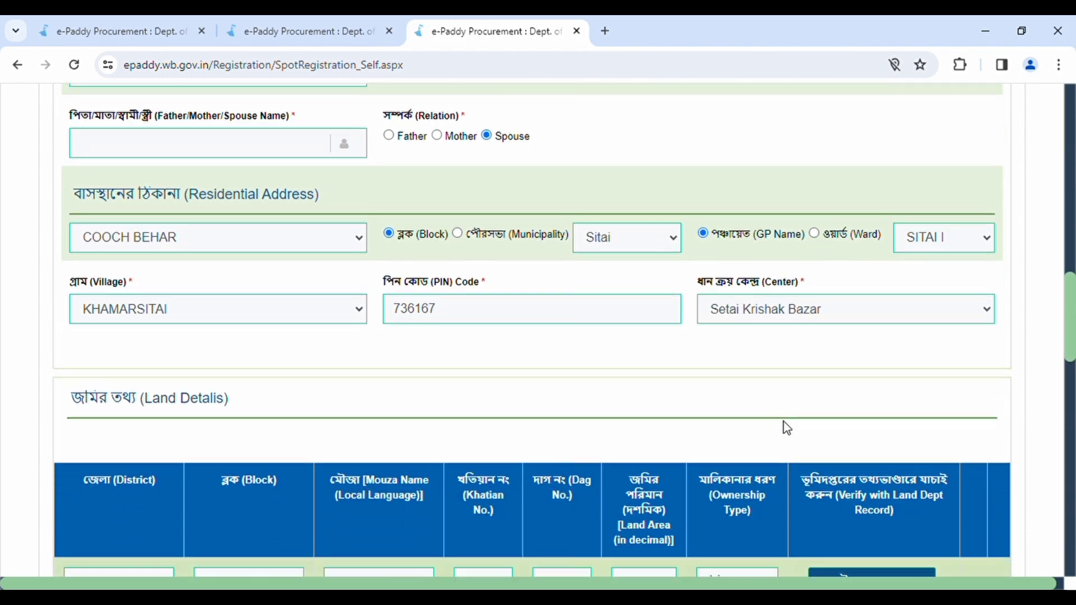
pyautogui.scroll(-1, 788, 429)
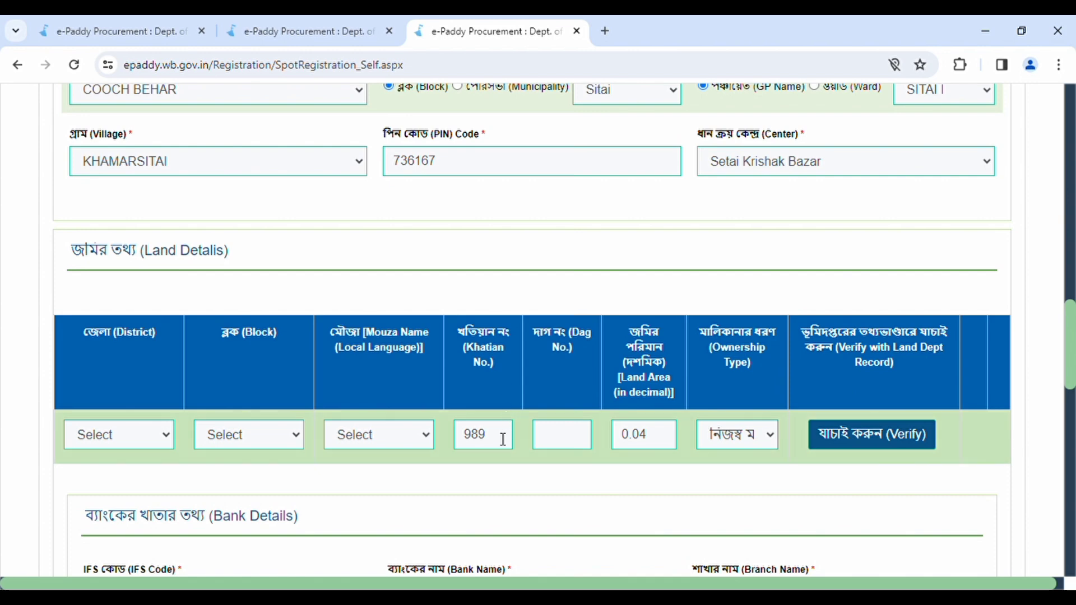
pyautogui.click(158, 175)
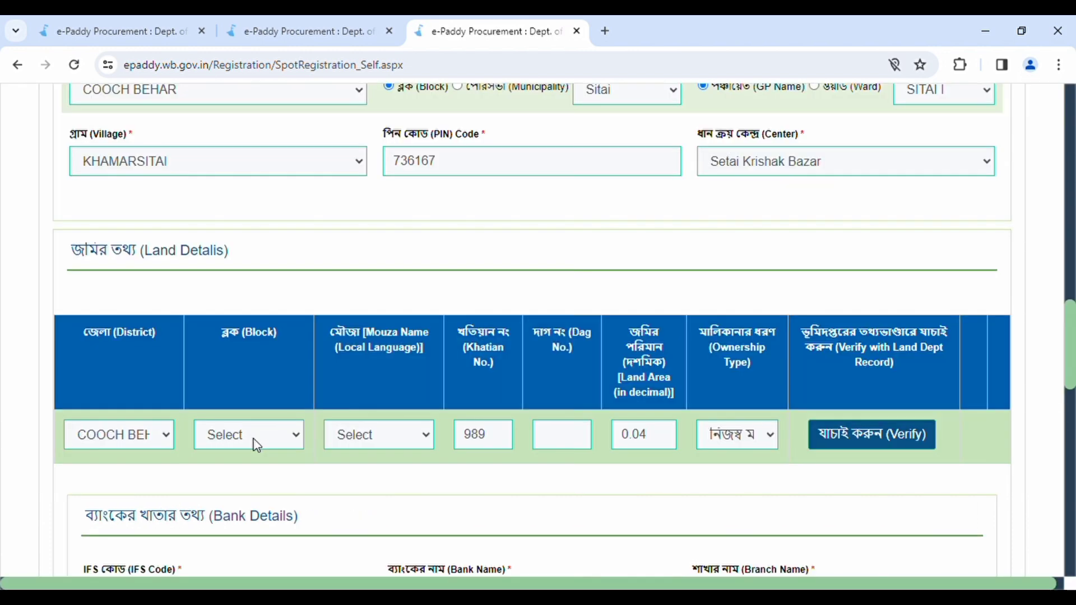
pyautogui.click(256, 446)
pyautogui.click(257, 365)
pyautogui.click(391, 295)
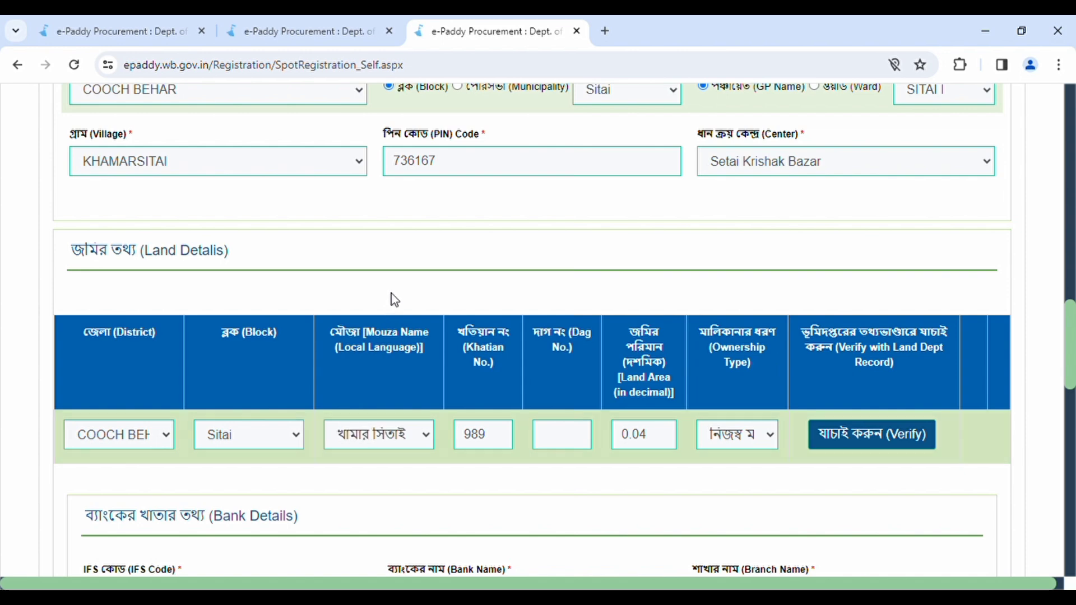
pyautogui.write('691')
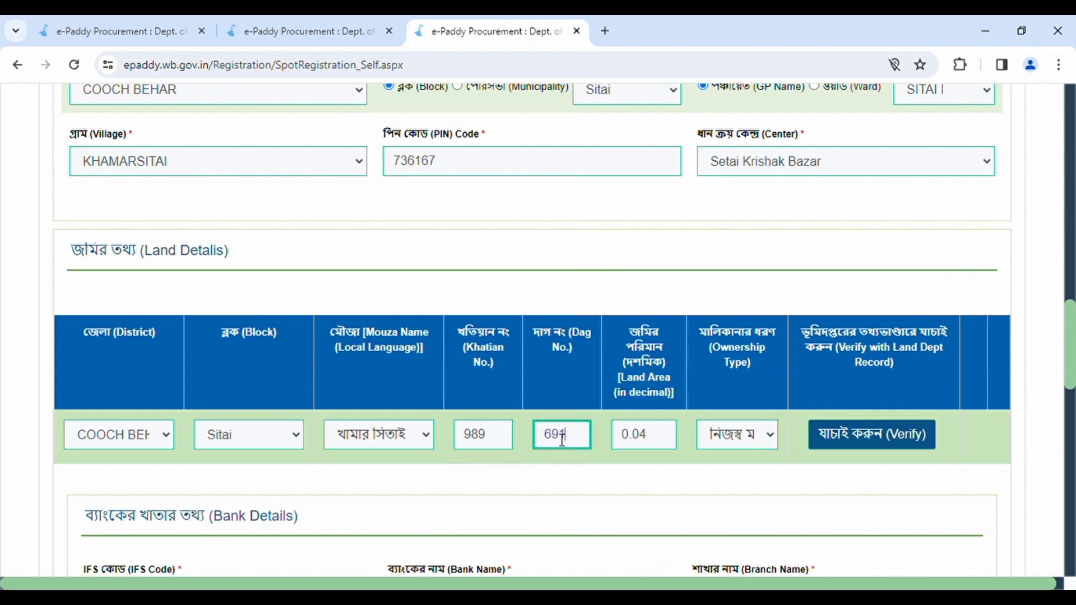
pyautogui.click(643, 456)
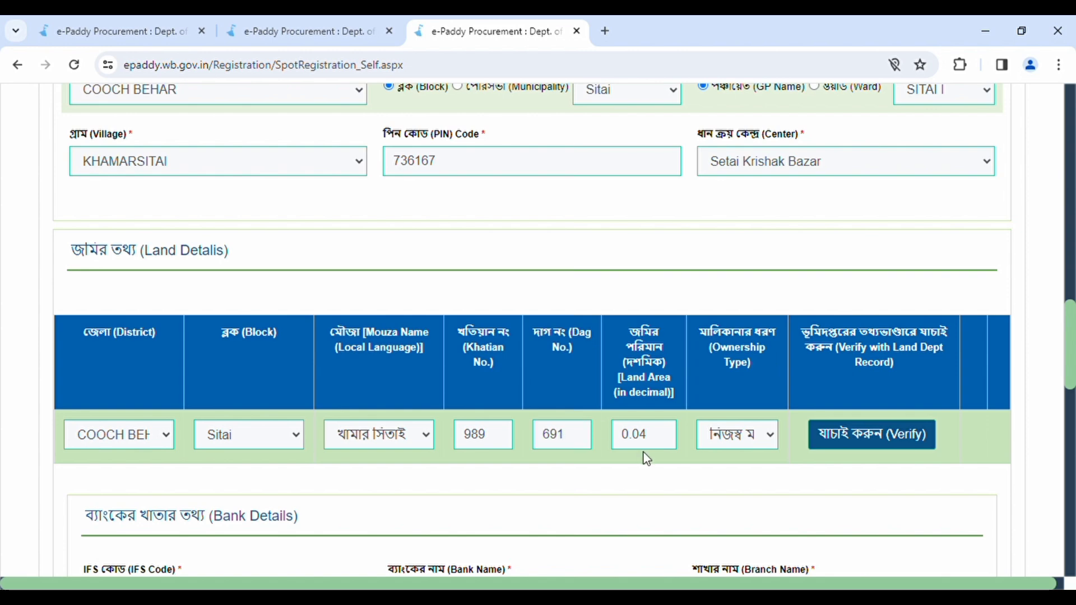
pyautogui.click(841, 440)
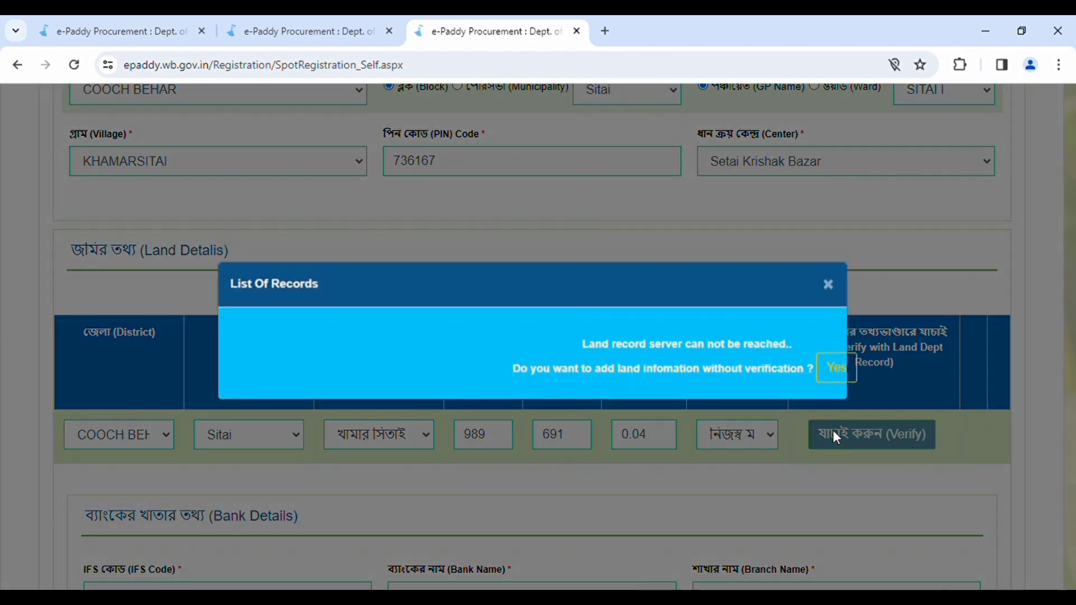
pyautogui.click(841, 387)
# Step: Re-enter the bank account number for the CENTRAL BANK OF INDIA, SITAI branch savings account
pyautogui.scroll(-5, 837, 385)
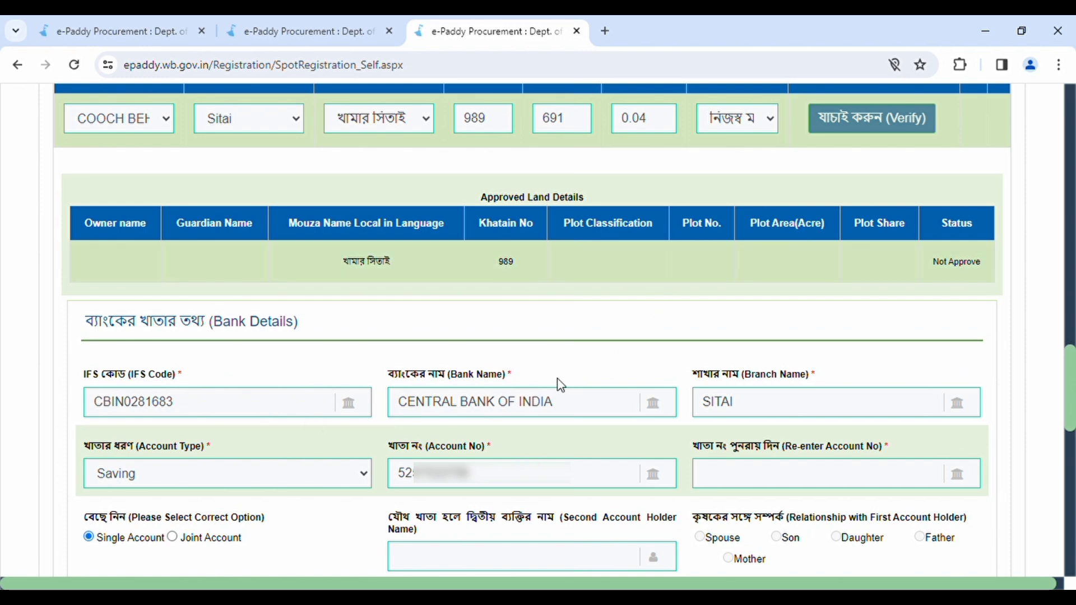
pyautogui.scroll(-1, 645, 413)
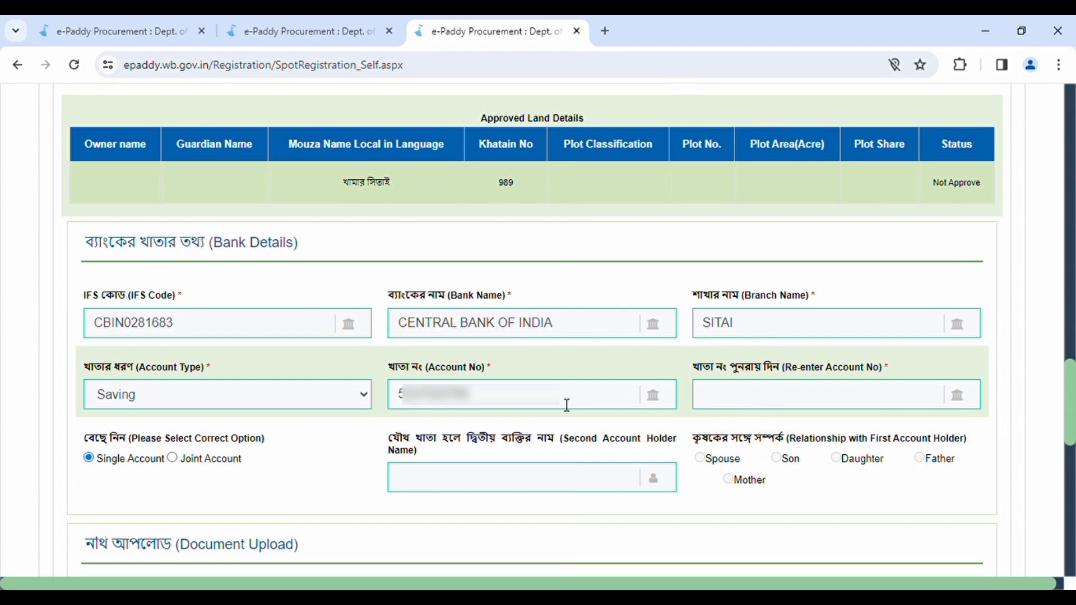
pyautogui.click(724, 394)
pyautogui.scroll(-1, 722, 422)
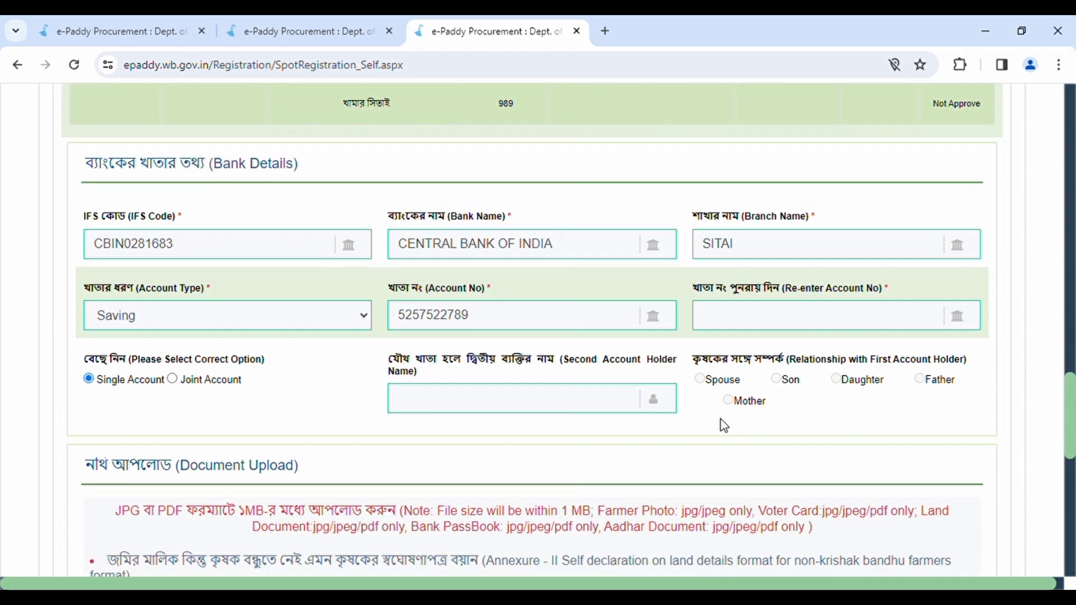
pyautogui.scroll(-1, 723, 425)
pyautogui.scroll(-2, 722, 425)
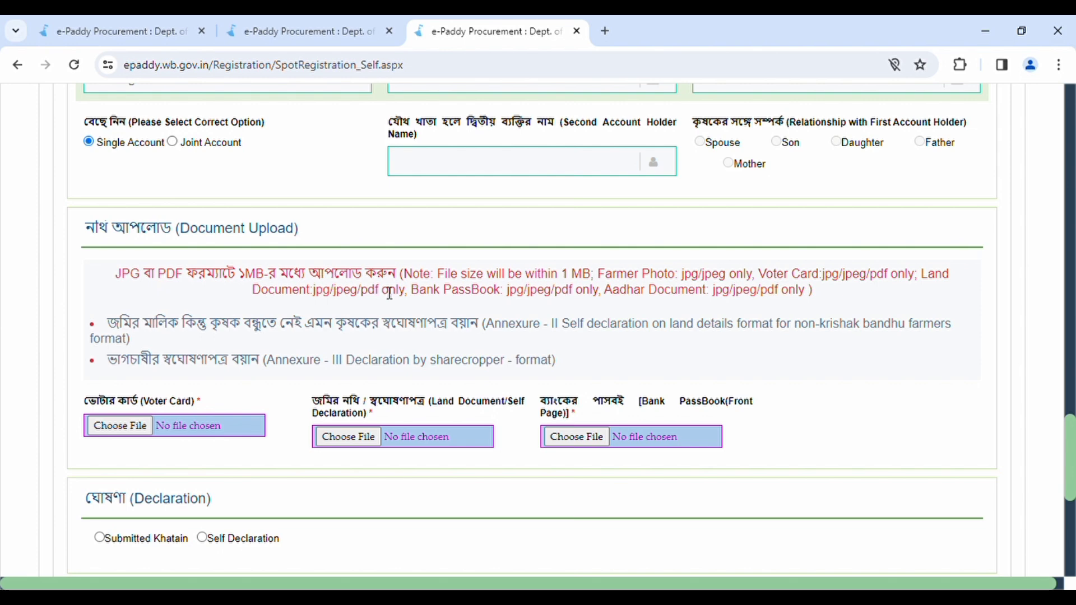
# Step: In Declaration, try Self Declaration, then settle on Submitted Khatain
pyautogui.scroll(-1, 593, 352)
pyautogui.scroll(-2, 593, 352)
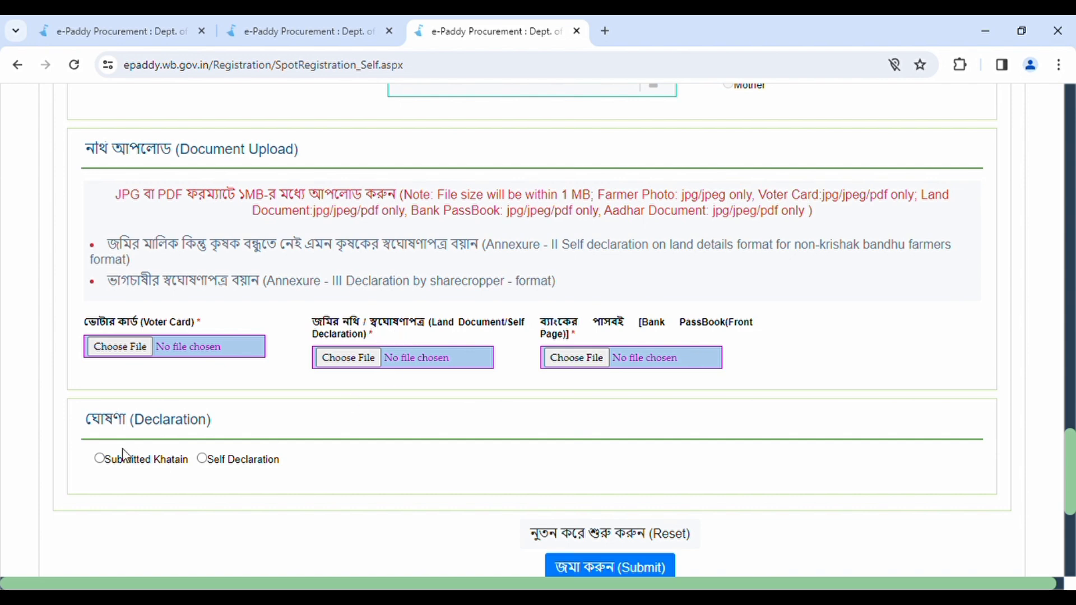
pyautogui.click(101, 461)
pyautogui.click(203, 460)
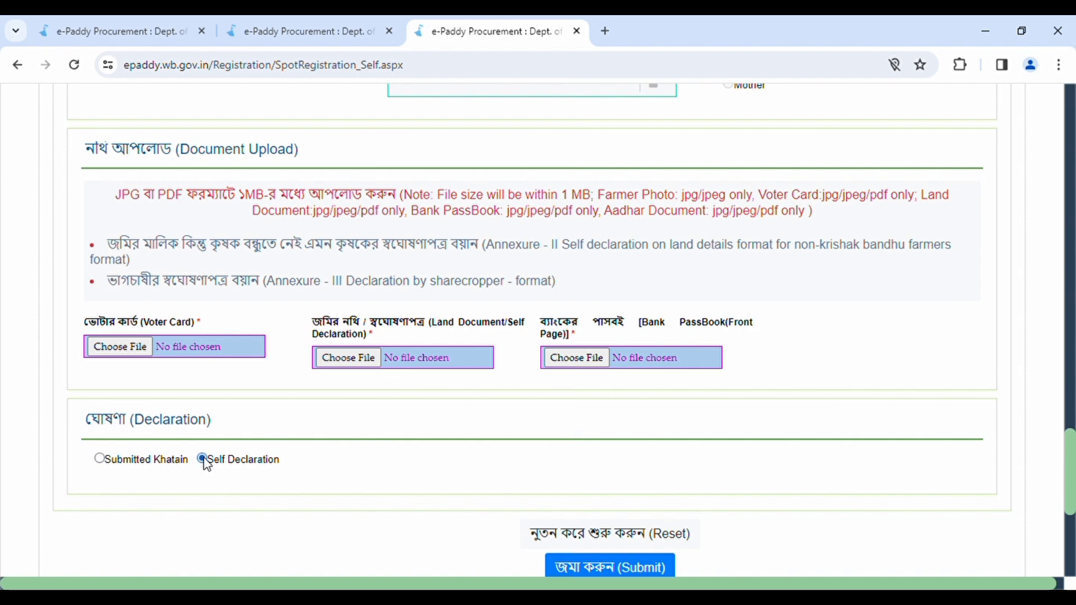
pyautogui.click(104, 461)
pyautogui.scroll(-1, 538, 397)
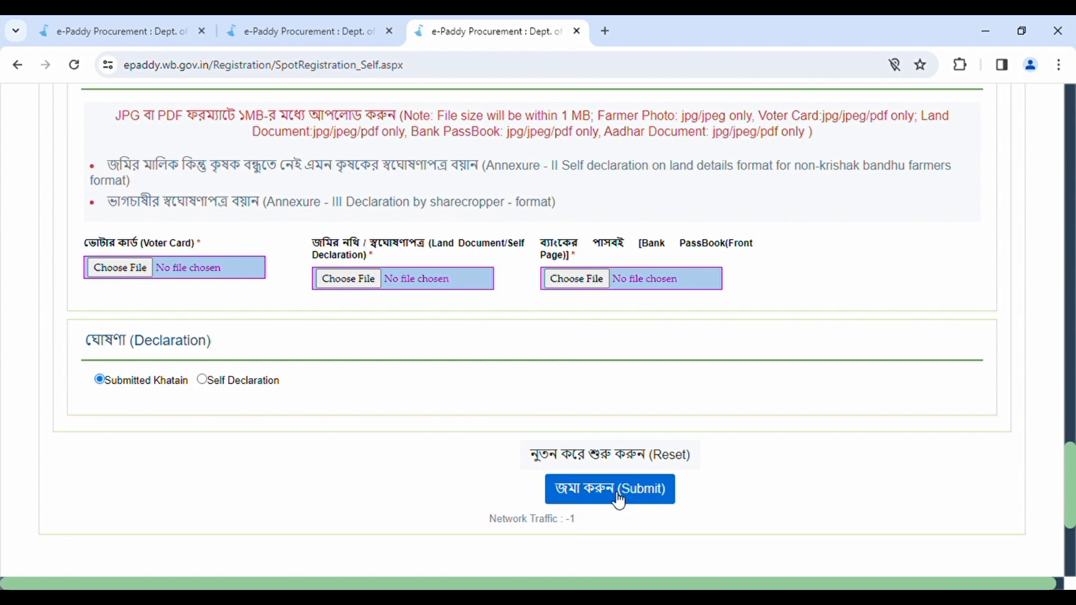
pyautogui.click(618, 496)
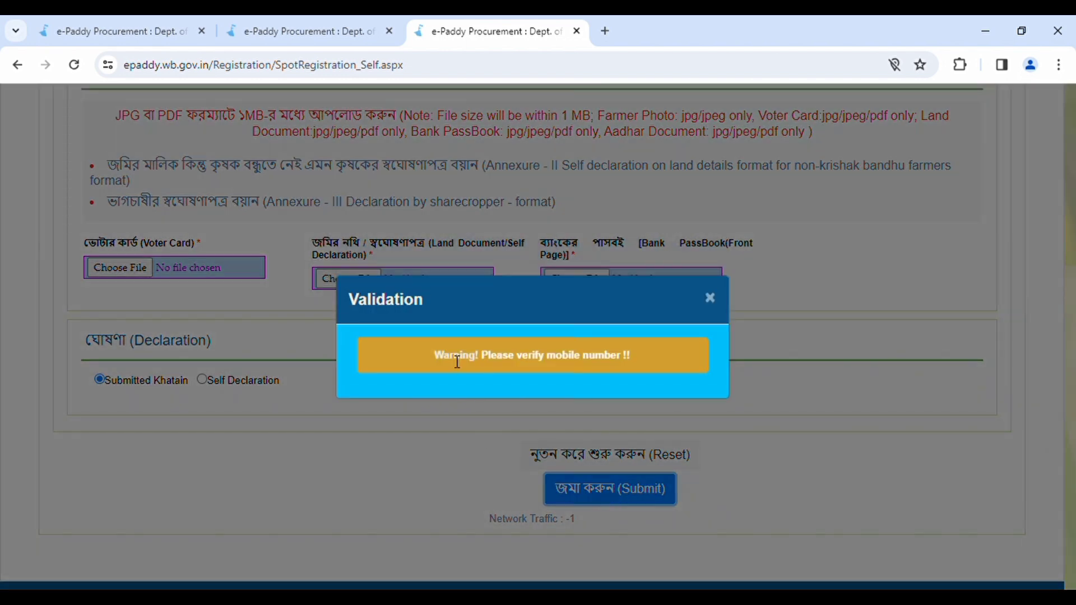
pyautogui.click(710, 298)
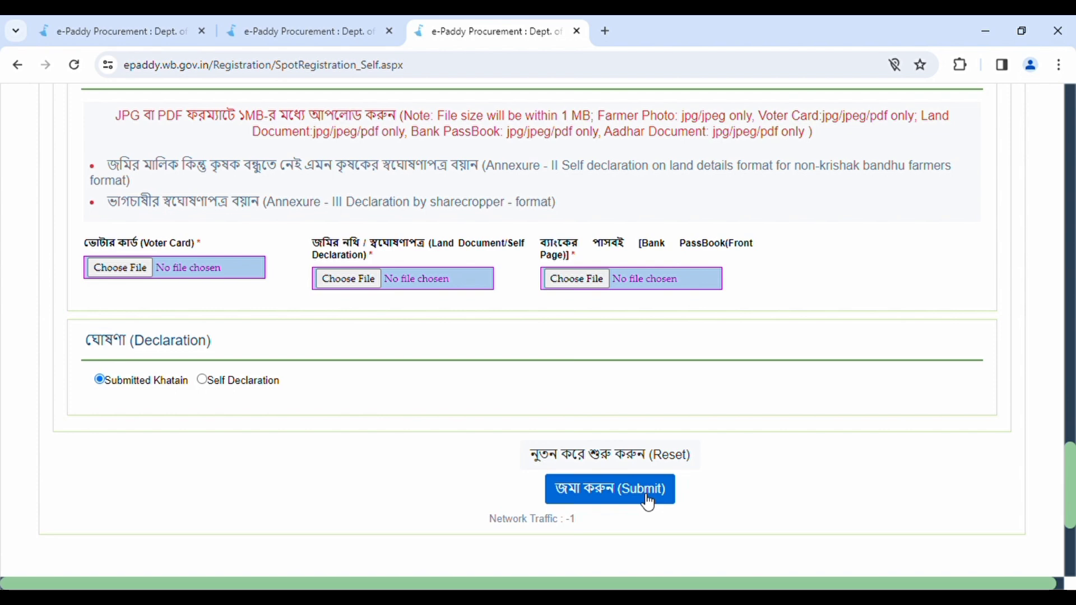
# Step: Scroll to the top of the form and bring the epaddy.wb.gov.in home page tab forward
pyautogui.scroll(1, 642, 500)
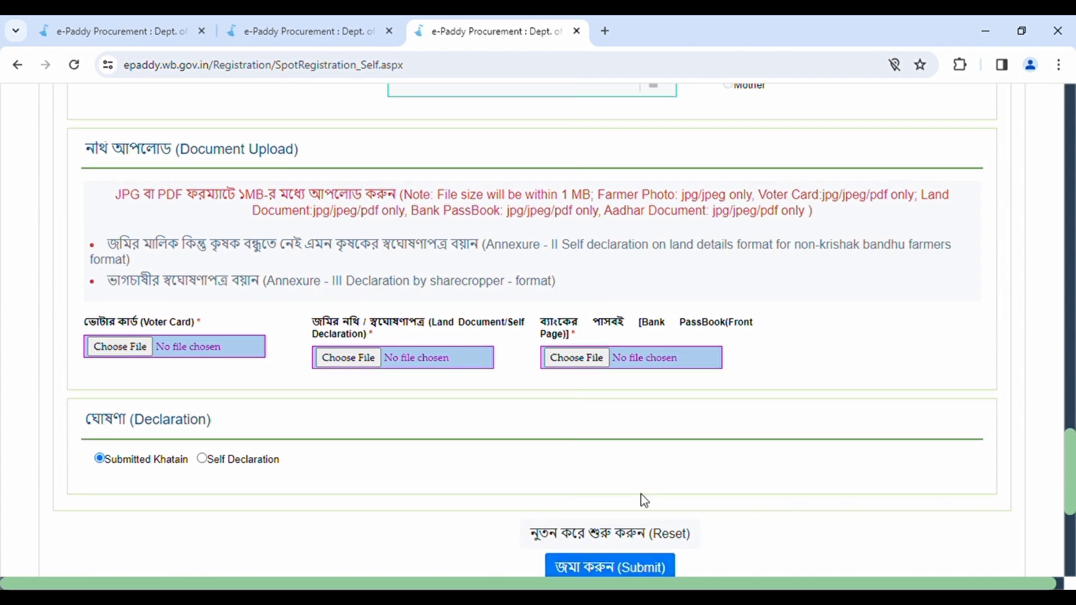
pyautogui.scroll(1, 644, 500)
pyautogui.scroll(7, 645, 501)
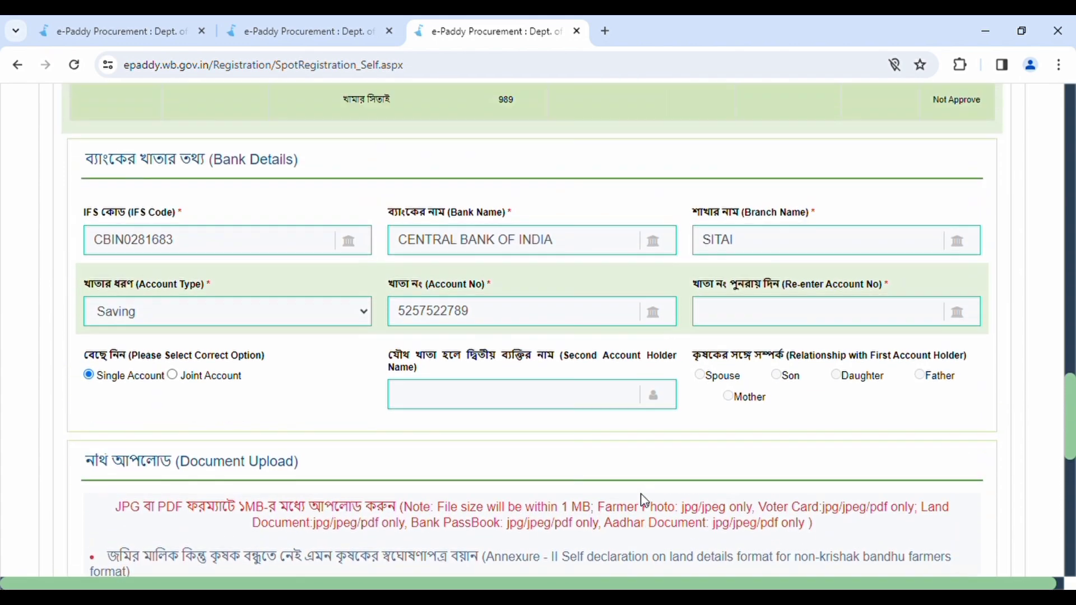
pyautogui.scroll(10, 645, 501)
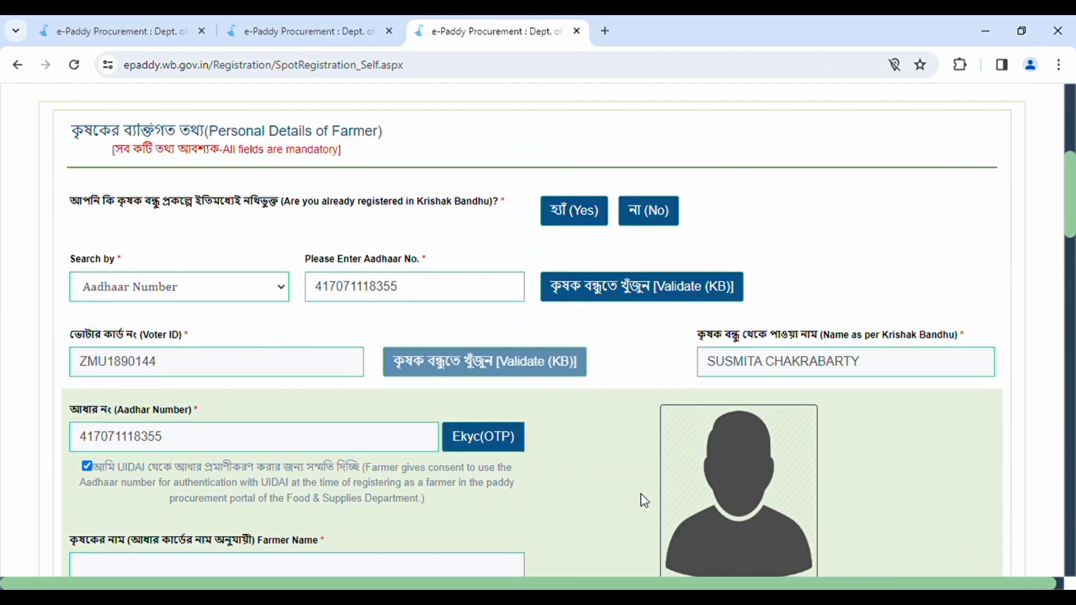
pyautogui.scroll(4, 644, 501)
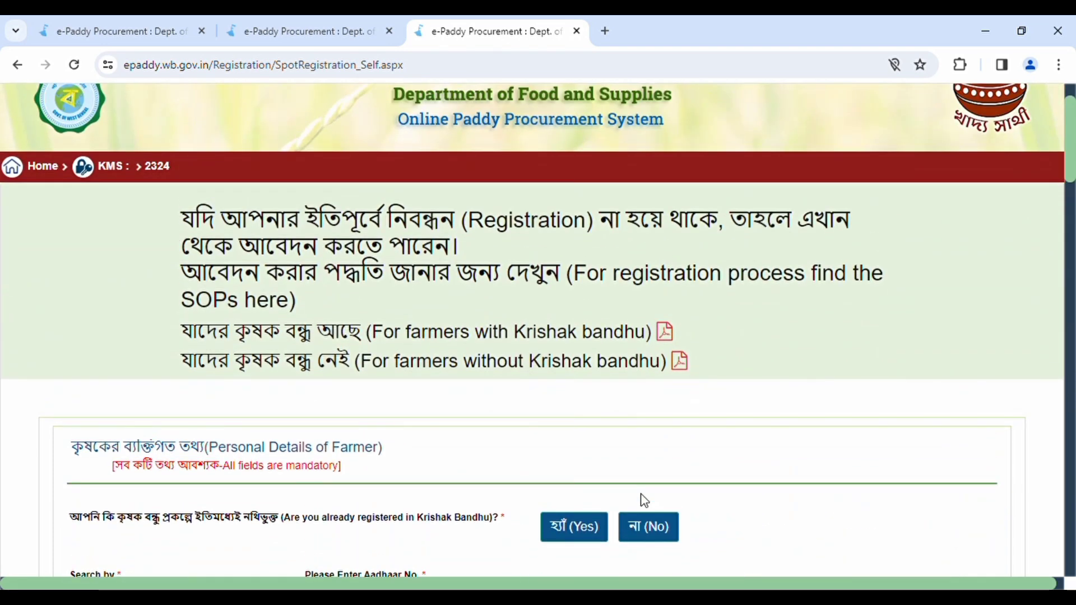
pyautogui.scroll(1, 644, 501)
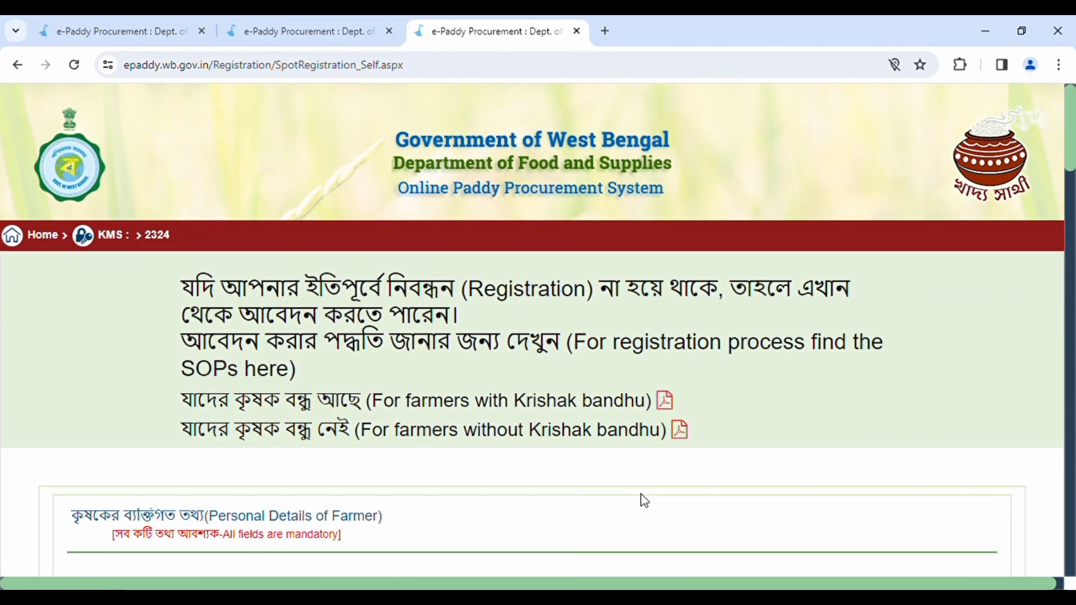
pyautogui.click(290, 34)
pyautogui.scroll(-1, 548, 289)
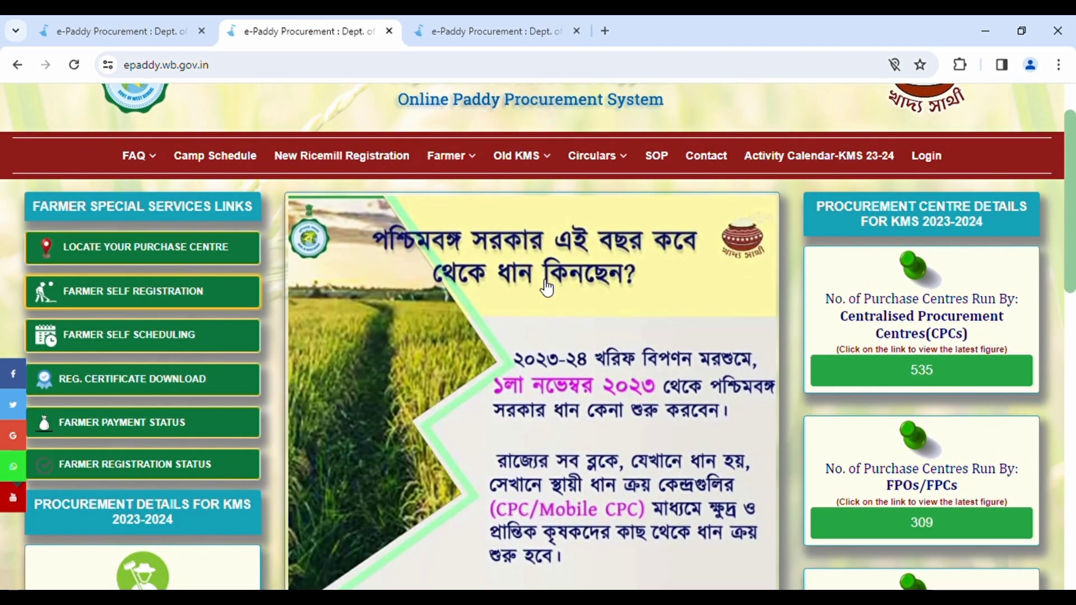
pyautogui.scroll(1, 547, 289)
pyautogui.scroll(-2, 548, 289)
pyautogui.scroll(3, 547, 225)
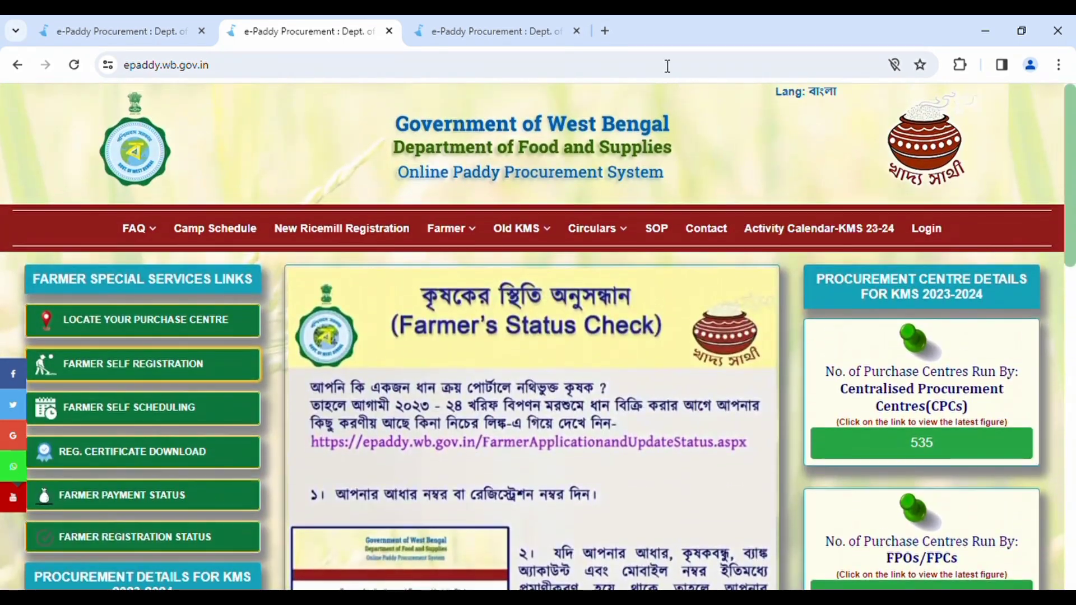